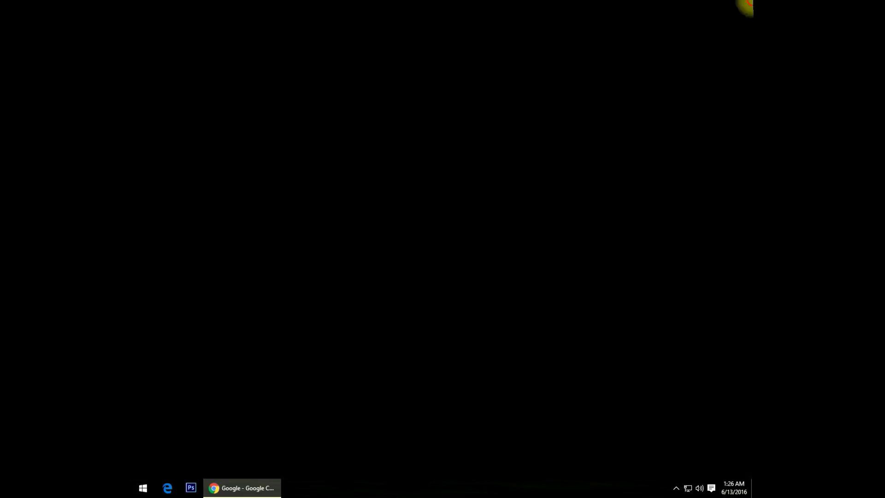
pyautogui.rightClick(334, 107)
pyautogui.rightClick(383, 74)
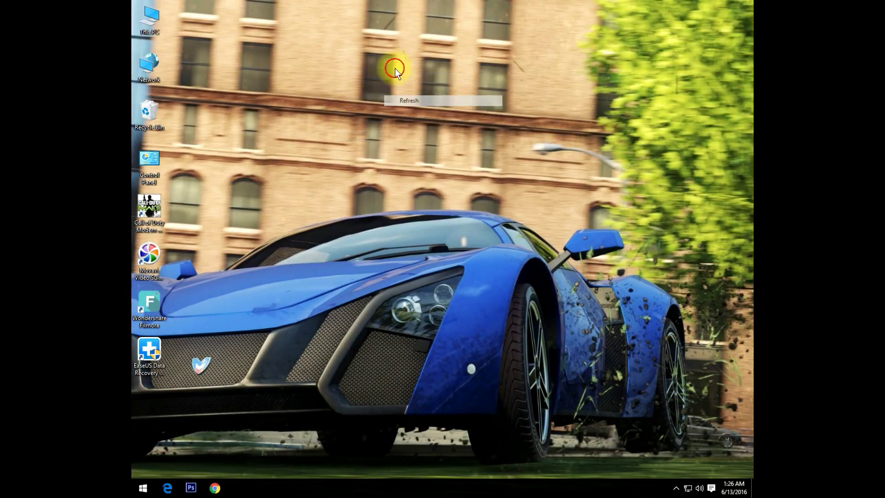
pyautogui.rightClick(397, 67)
pyautogui.click(419, 93)
pyautogui.rightClick(406, 49)
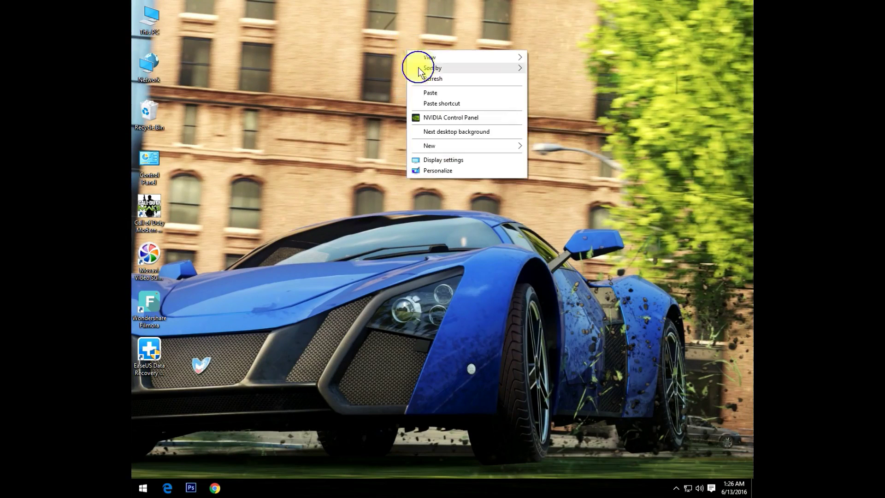
pyautogui.click(416, 74)
pyautogui.rightClick(417, 58)
pyautogui.click(437, 84)
pyautogui.rightClick(437, 84)
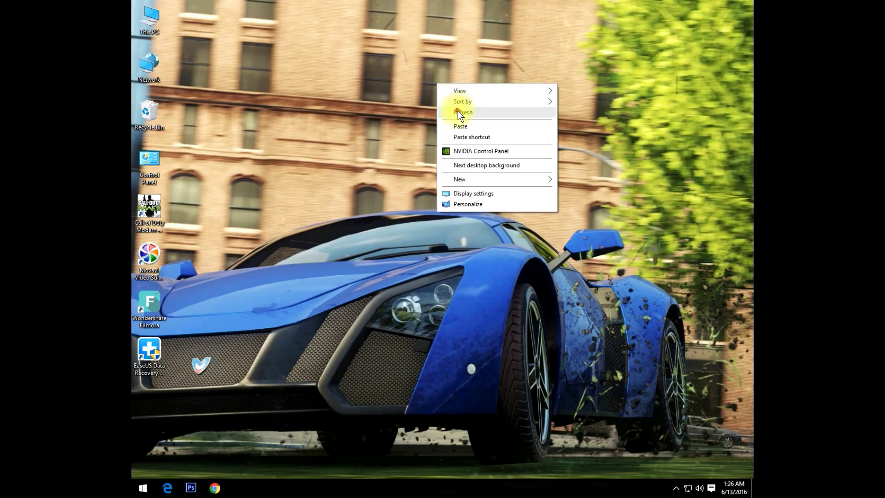
pyautogui.click(458, 112)
pyautogui.rightClick(288, 112)
pyautogui.click(302, 141)
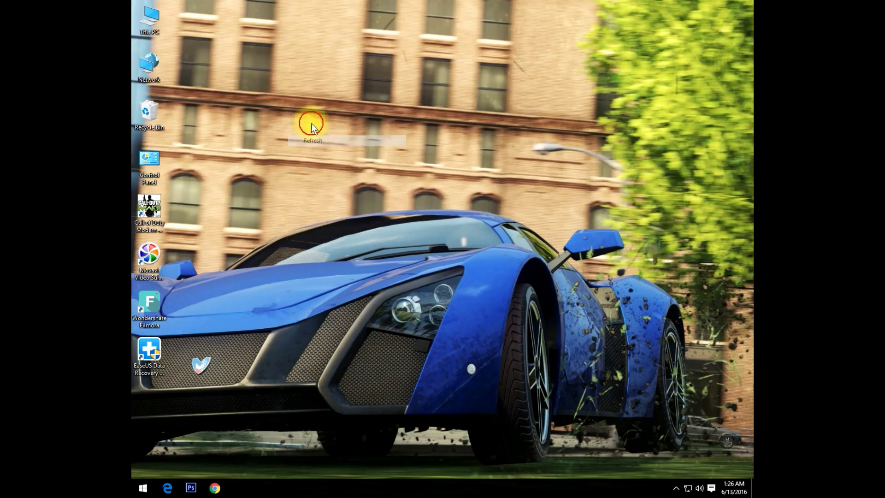
pyautogui.rightClick(311, 122)
pyautogui.click(324, 156)
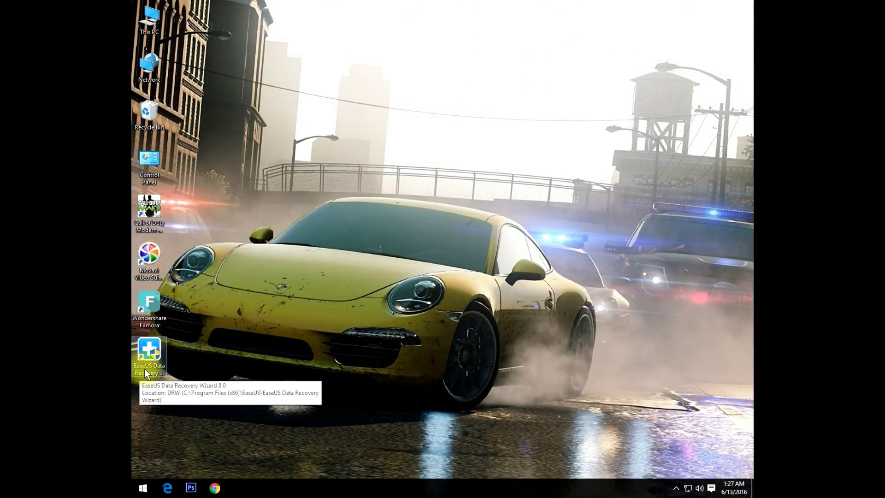
pyautogui.click(146, 372)
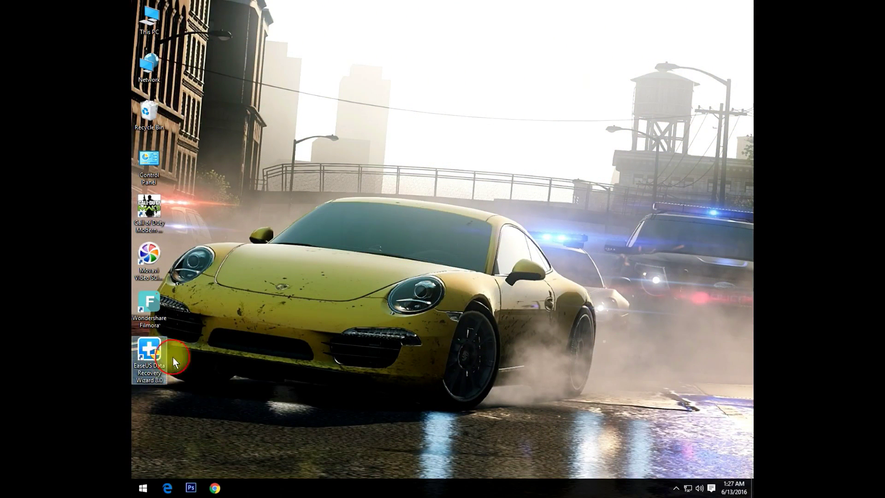
pyautogui.rightClick(306, 130)
pyautogui.click(336, 162)
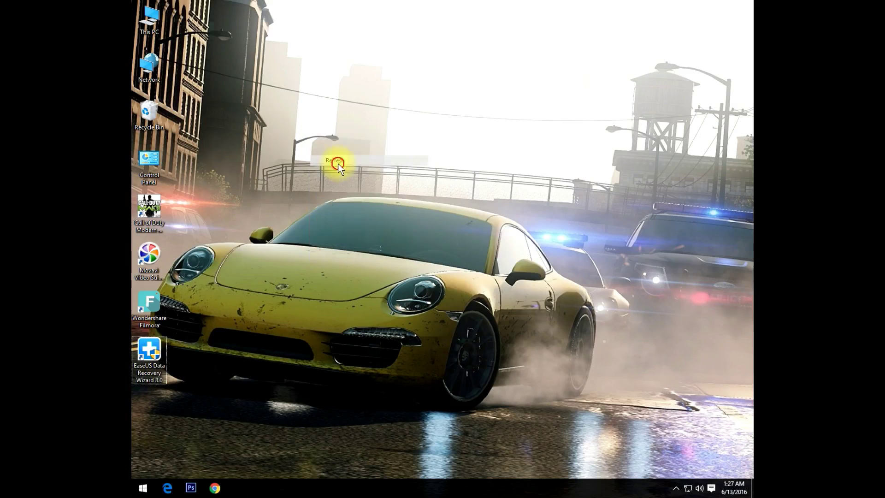
pyautogui.rightClick(372, 85)
pyautogui.click(391, 113)
pyautogui.rightClick(389, 55)
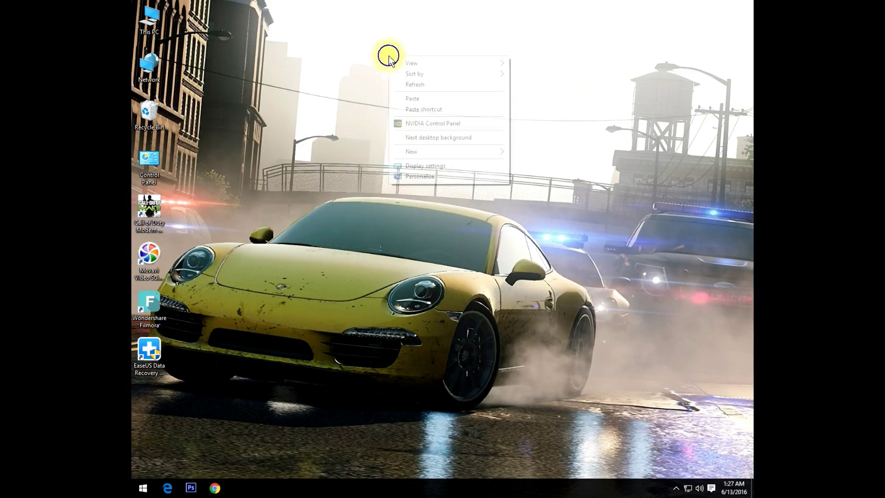
pyautogui.click(405, 87)
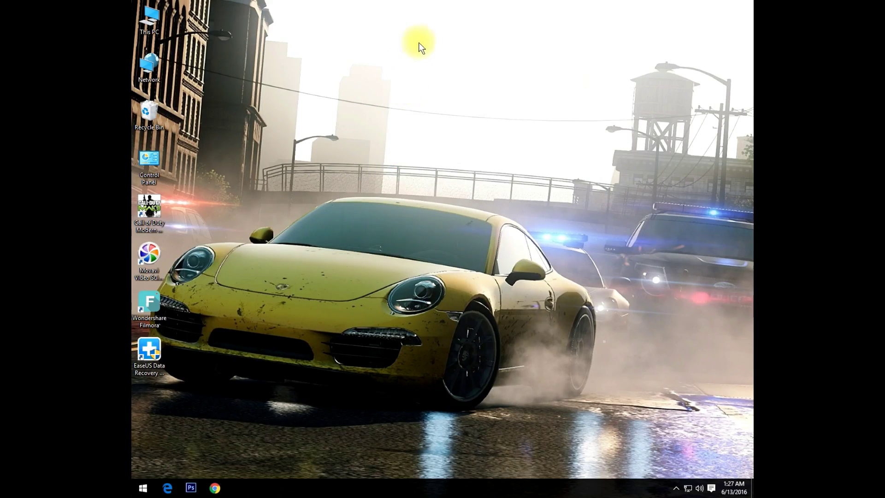
pyautogui.rightClick(429, 16)
pyautogui.click(446, 40)
pyautogui.rightClick(446, 40)
pyautogui.click(453, 65)
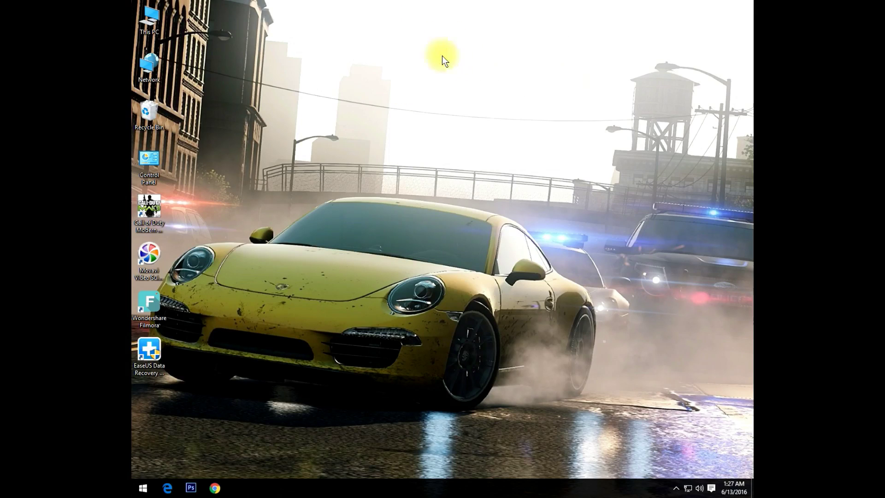
# Launch EaseUS Data Recovery Wizard 8.0 from the desktop
pyautogui.doubleClick(149, 350)
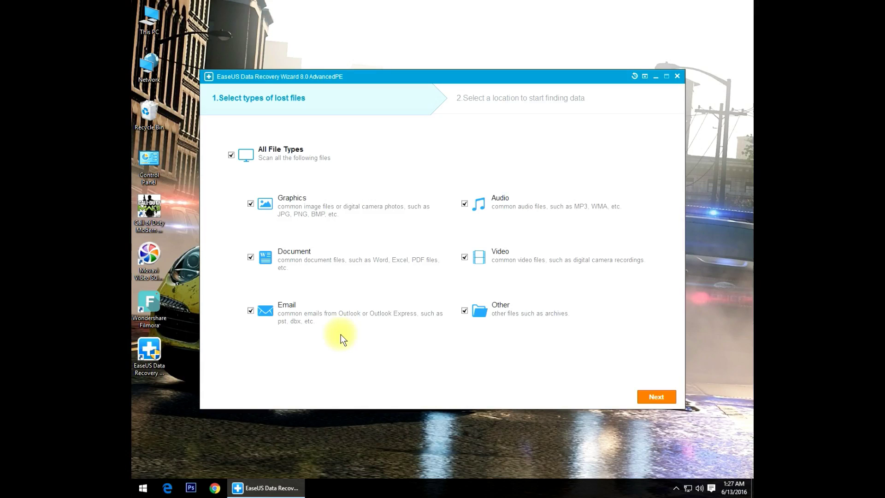
# Switch to File Explorer, refresh the This PC view and open the J_CCSA_X64F (D:) drive
pyautogui.press('super+e')
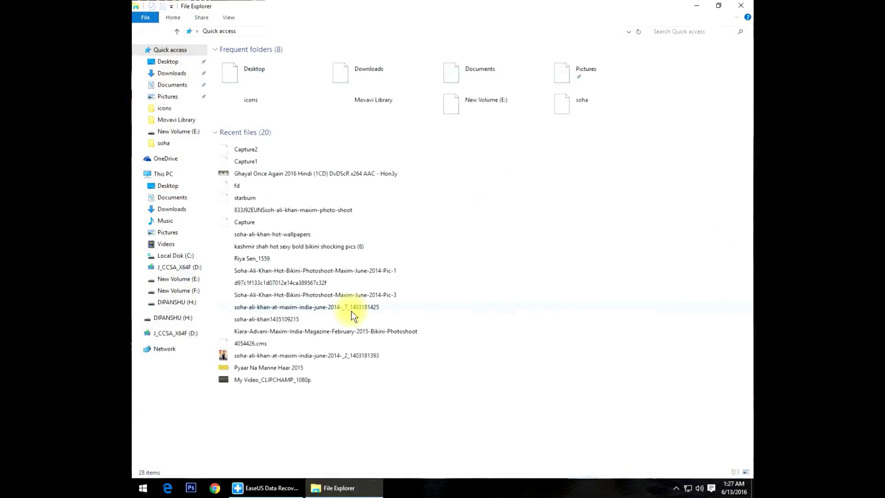
pyautogui.click(170, 177)
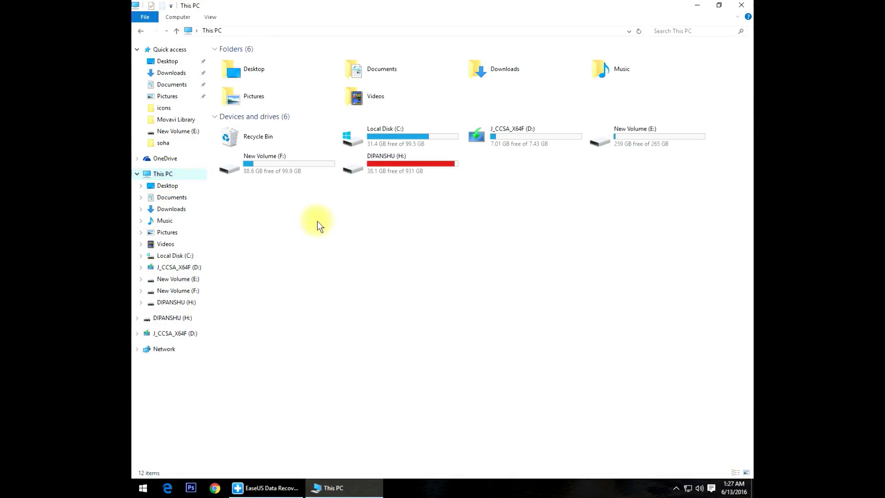
pyautogui.rightClick(317, 221)
pyautogui.click(336, 258)
pyautogui.rightClick(346, 247)
pyautogui.click(362, 283)
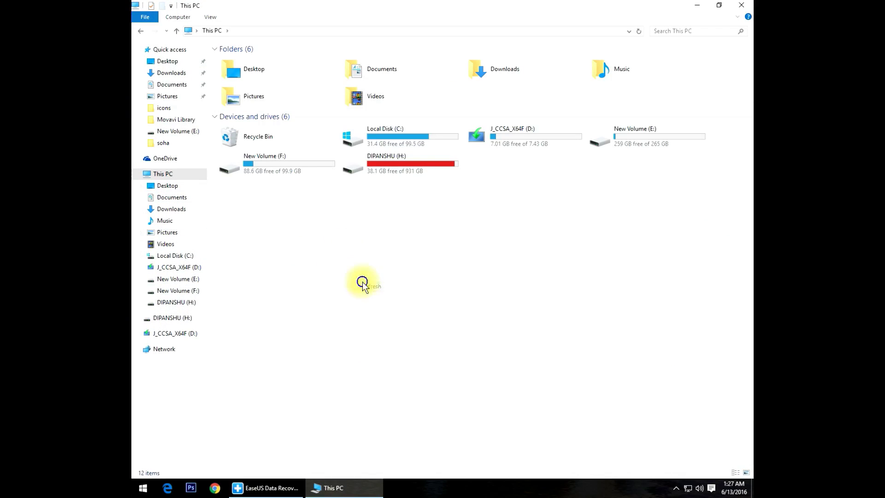
pyautogui.rightClick(363, 281)
pyautogui.click(369, 322)
pyautogui.click(503, 140)
pyautogui.doubleClick(503, 140)
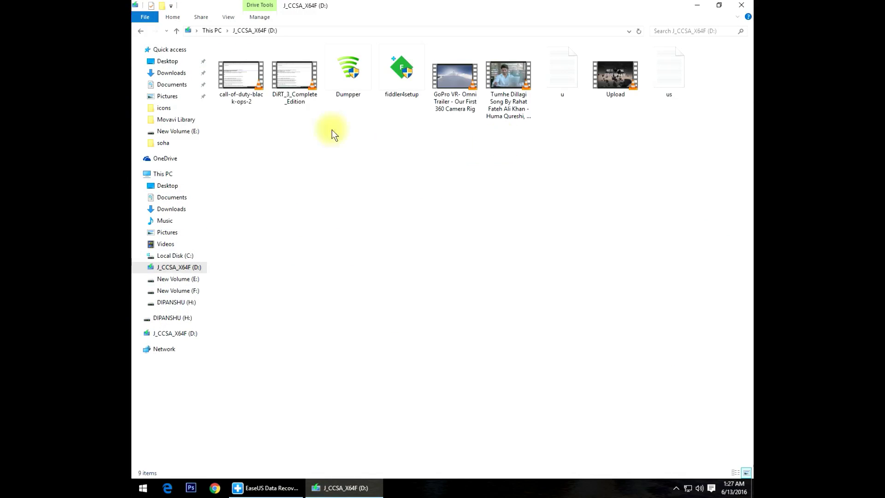
# Examine the video, setup and text files stored on the J_CCSA_X64F (D:) drive
pyautogui.click(239, 87)
pyautogui.click(289, 82)
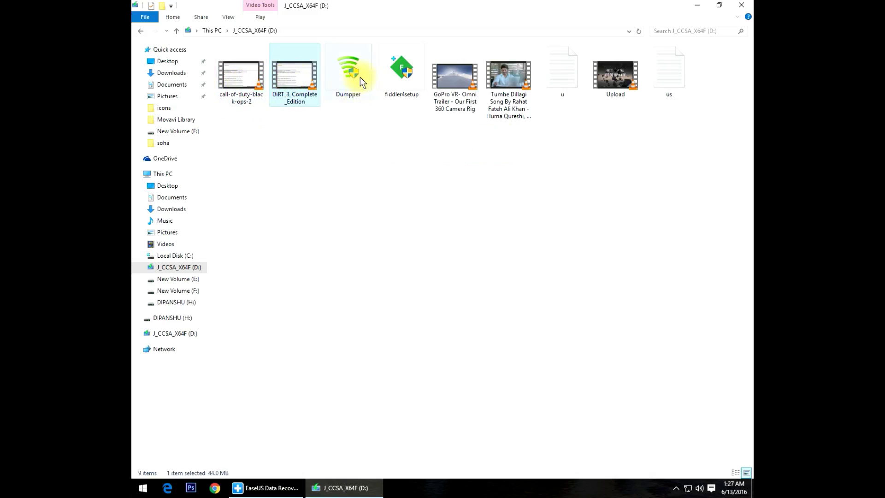
pyautogui.click(359, 77)
pyautogui.click(396, 84)
pyautogui.click(454, 76)
pyautogui.click(508, 88)
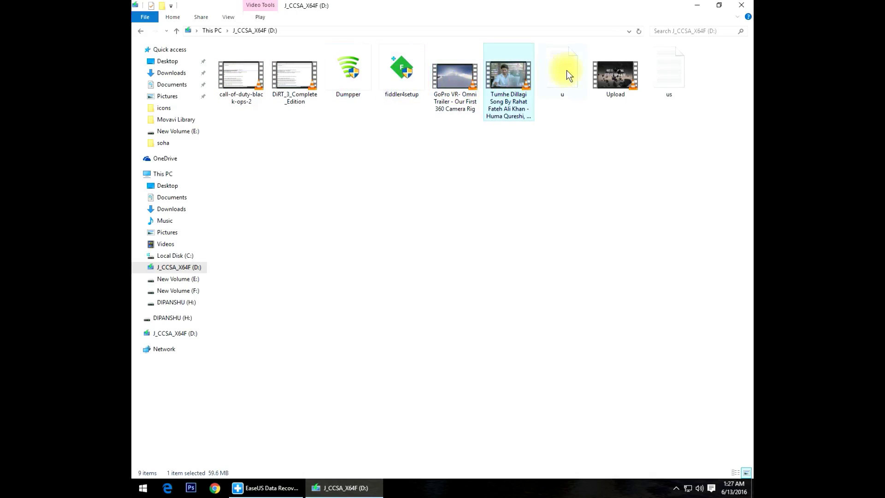
pyautogui.click(566, 70)
pyautogui.click(653, 70)
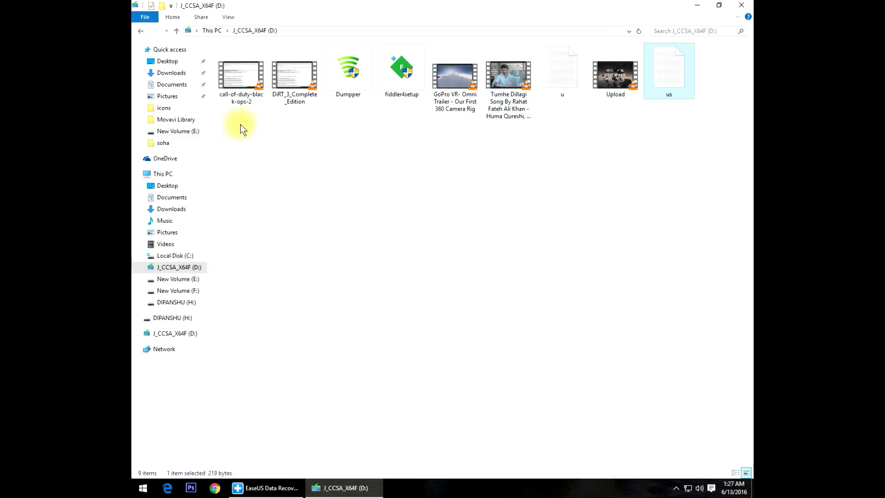
# Quick-format the J_CCSA_X64F (D:) drive as FAT32 with 4096-byte allocation units, and close File Explorer and the format dialog
pyautogui.click(140, 28)
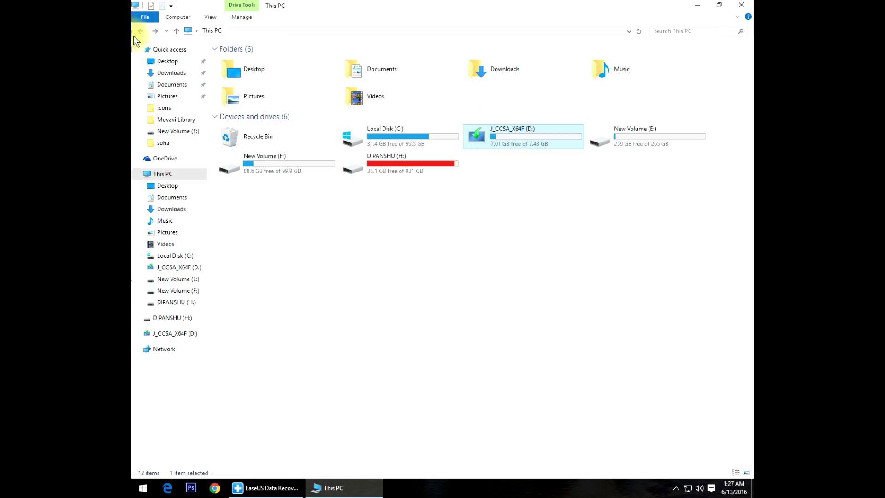
pyautogui.rightClick(515, 139)
pyautogui.click(561, 302)
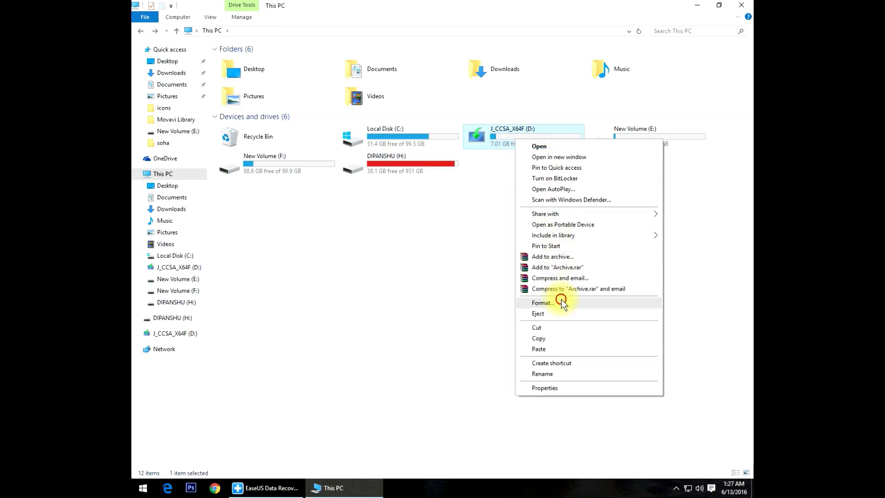
pyautogui.click(234, 295)
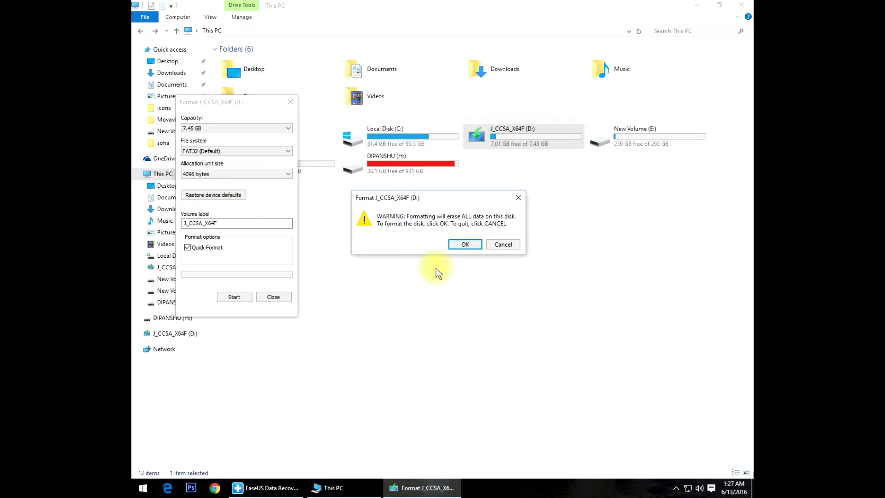
pyautogui.click(464, 244)
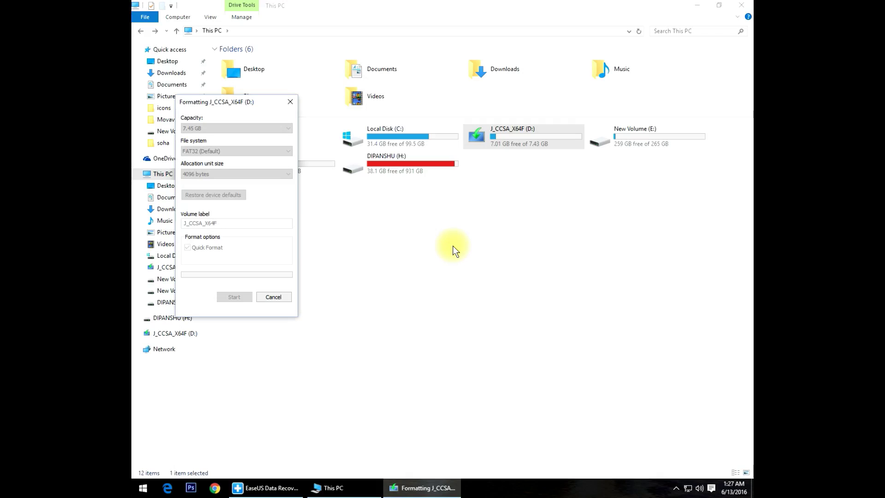
pyautogui.click(742, 5)
pyautogui.click(502, 249)
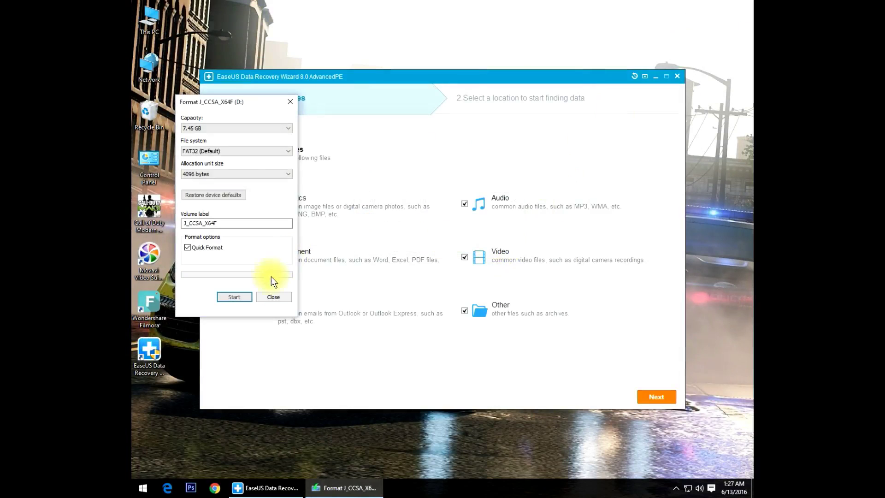
pyautogui.click(274, 297)
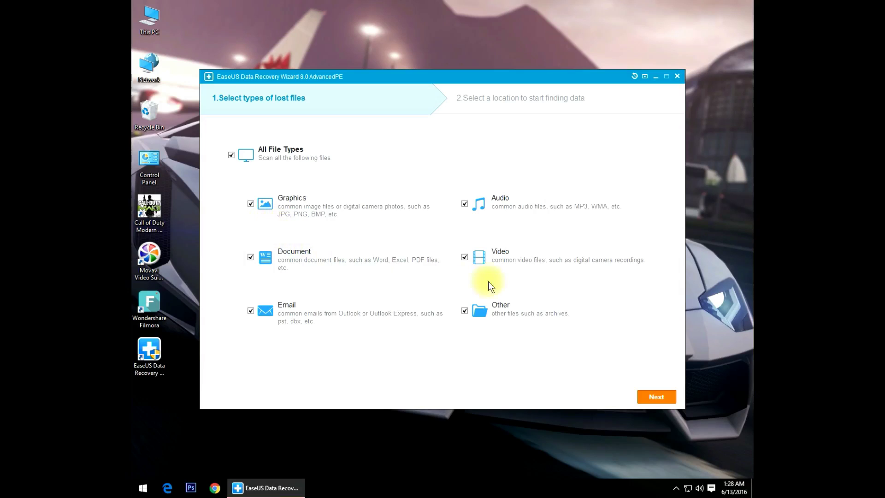
# Exclude Audio, Graphics, Email and Other from the lost file types, keeping Document and Video, and proceed to the location selection
pyautogui.click(465, 204)
pyautogui.click(251, 204)
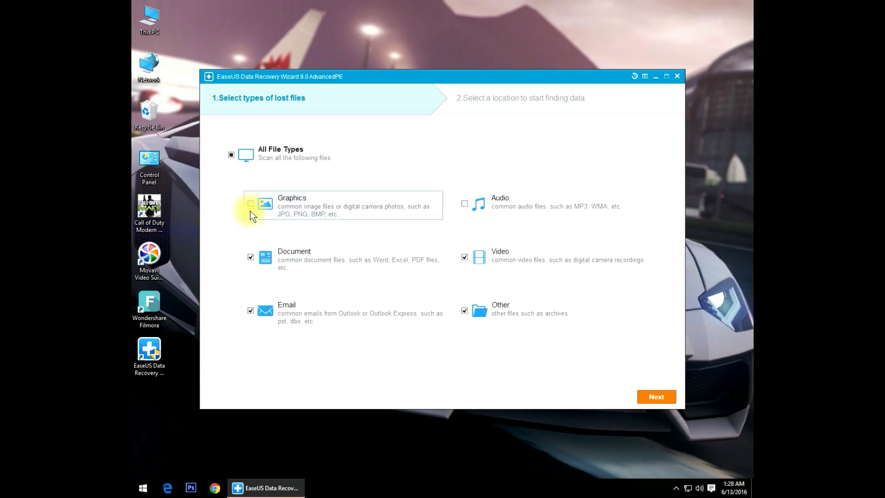
pyautogui.click(251, 311)
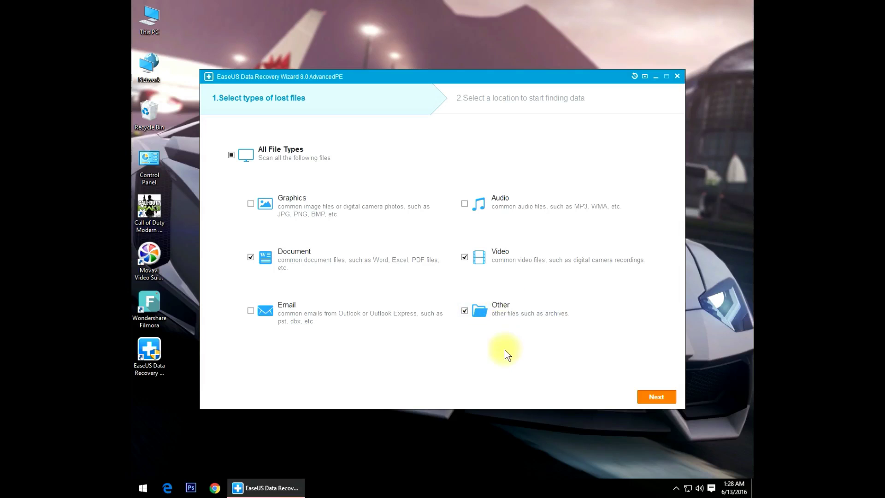
pyautogui.click(465, 310)
pyautogui.click(670, 398)
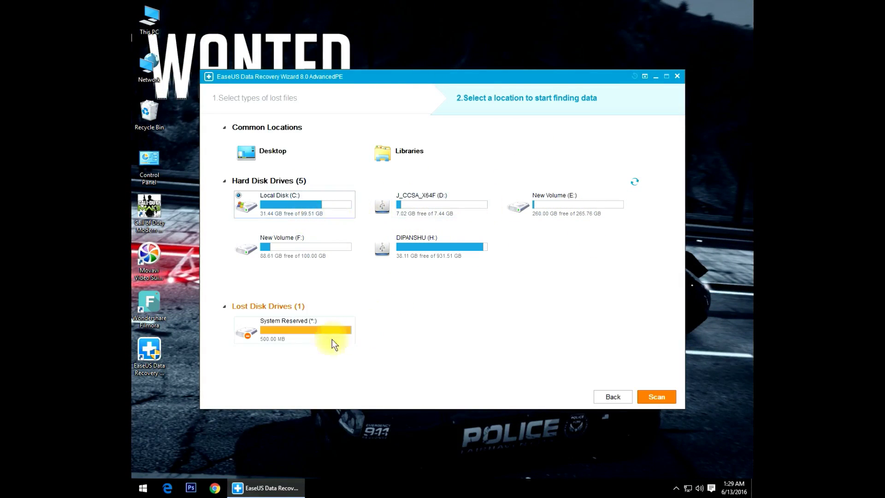
# Choose the J_CCSA_X64F (D:) drive as the location to search and start the scan for lost files
pyautogui.click(449, 204)
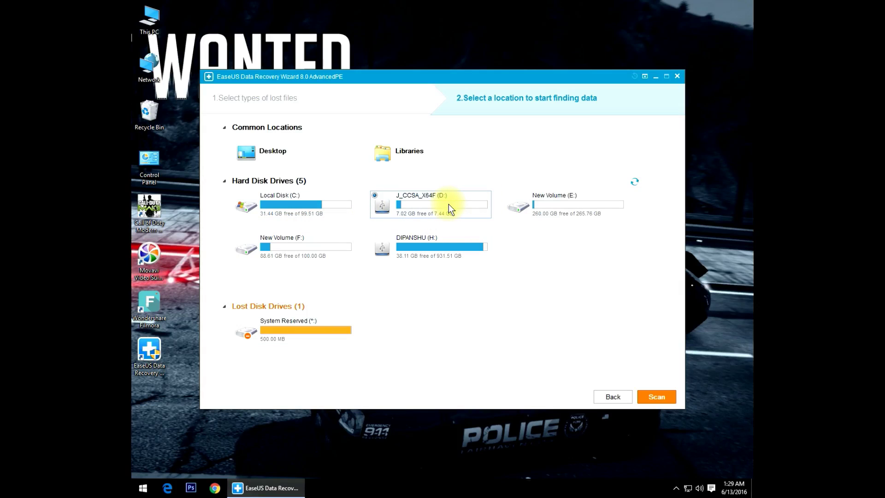
pyautogui.click(338, 254)
pyautogui.click(330, 215)
pyautogui.click(392, 236)
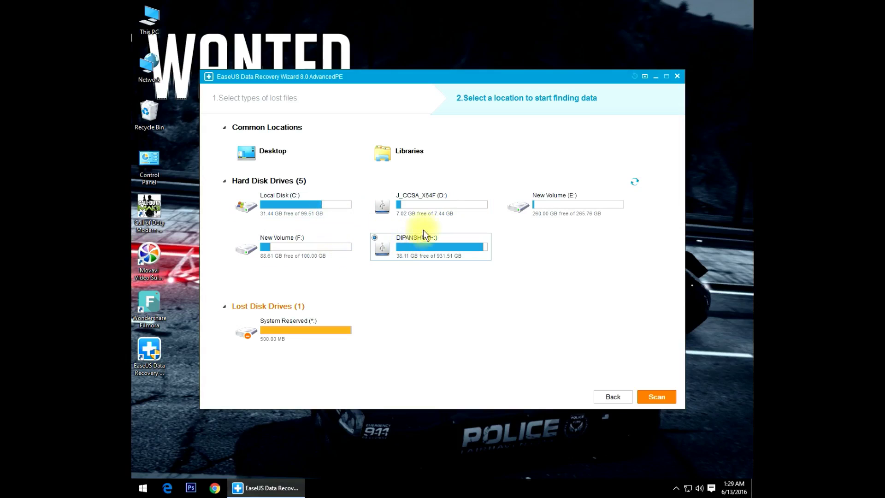
pyautogui.click(445, 199)
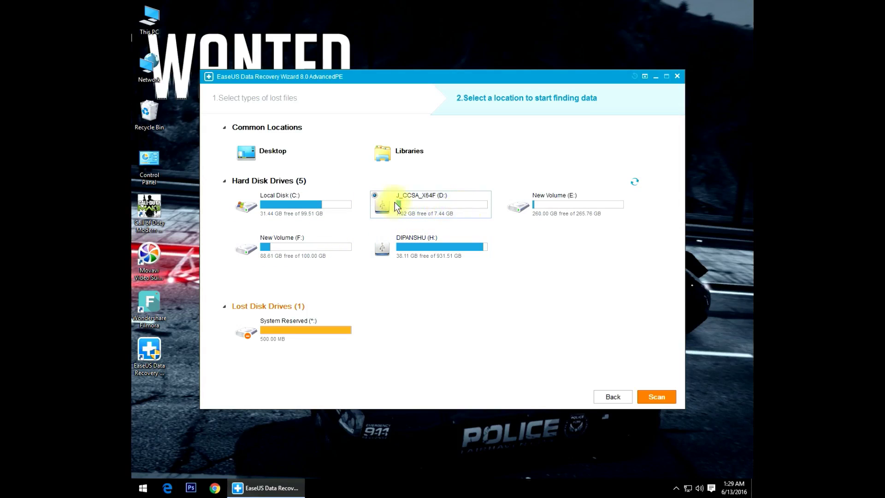
pyautogui.click(659, 398)
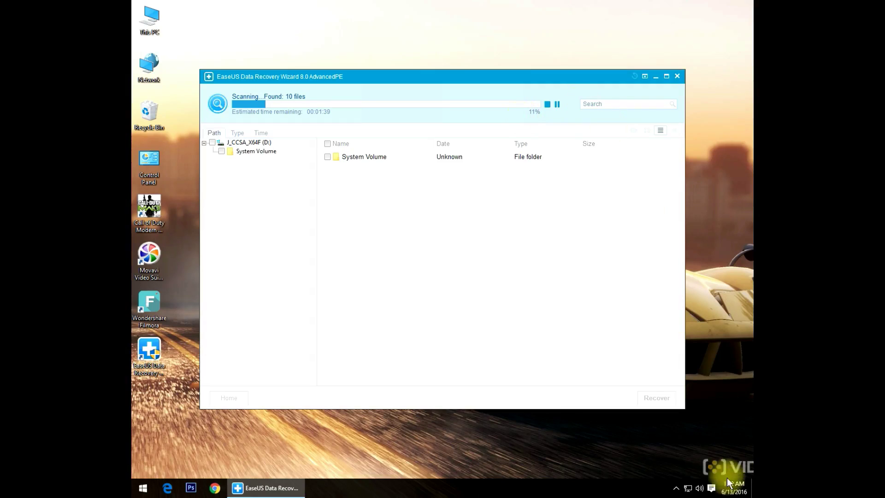
pyautogui.click(676, 488)
pyautogui.click(686, 450)
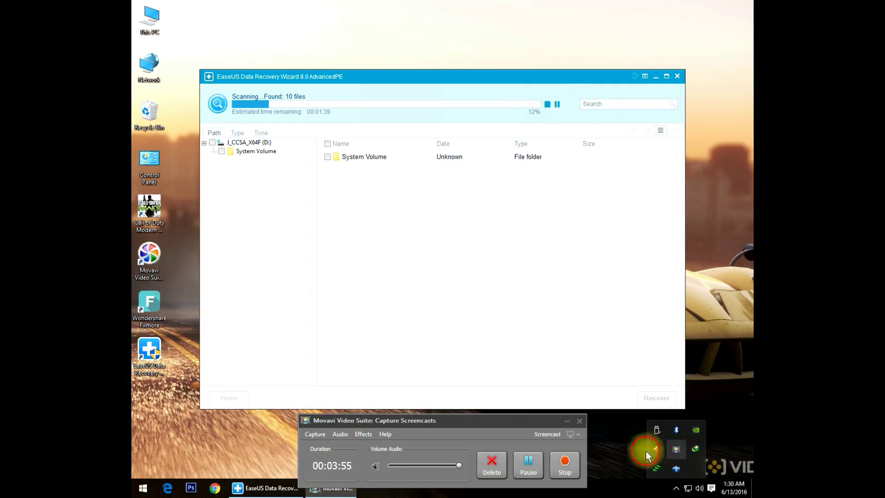
pyautogui.click(538, 464)
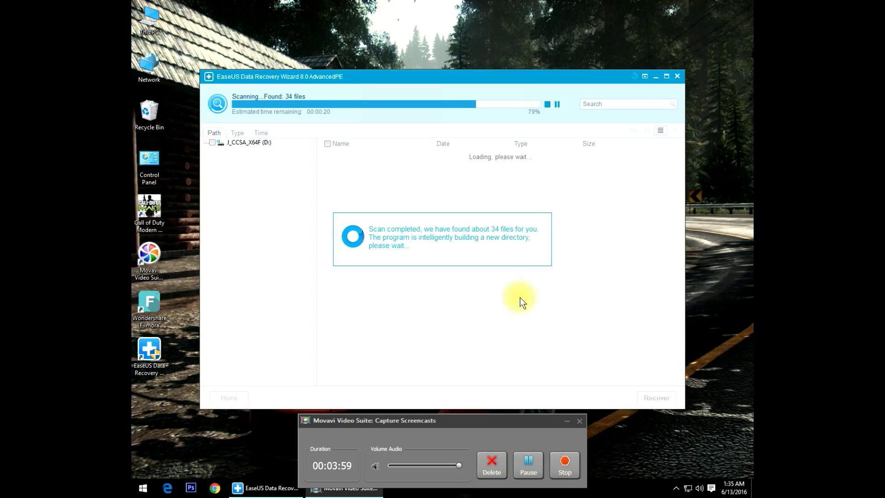
pyautogui.click(566, 421)
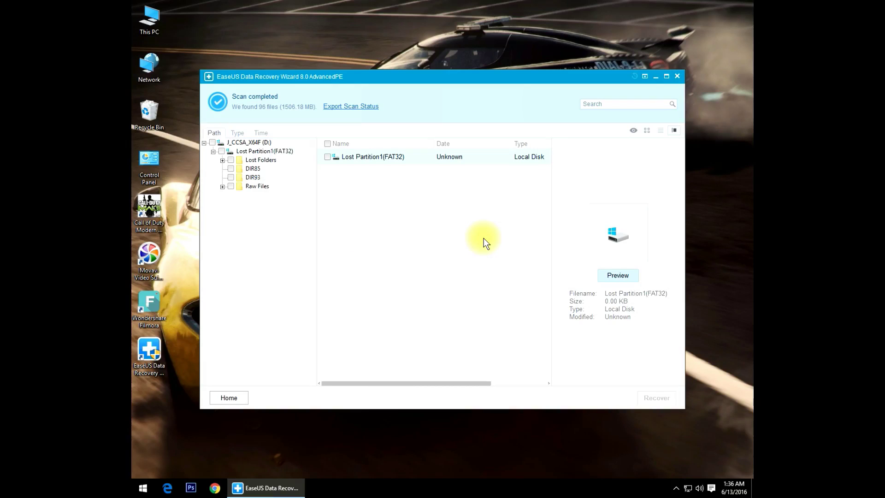
pyautogui.click(676, 487)
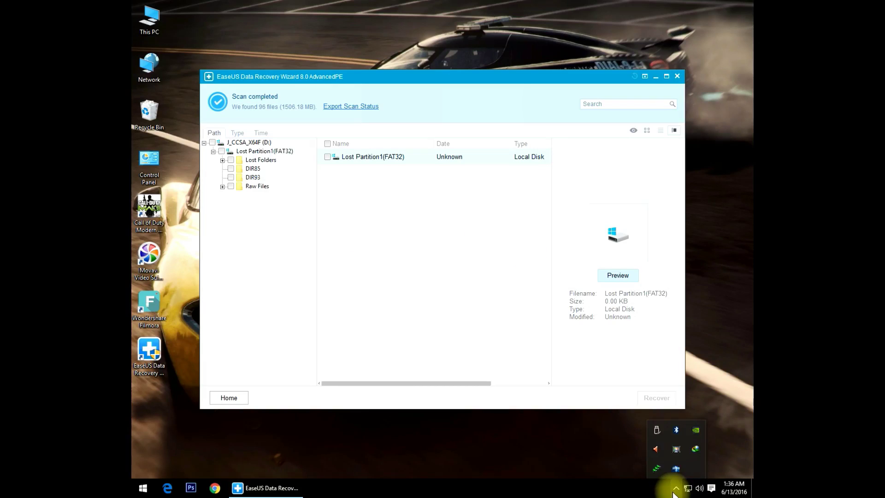
pyautogui.click(677, 467)
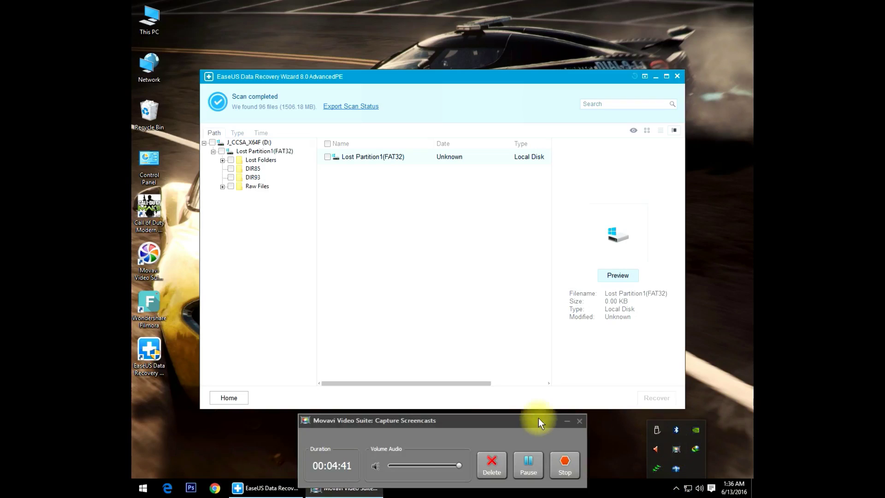
pyautogui.click(567, 421)
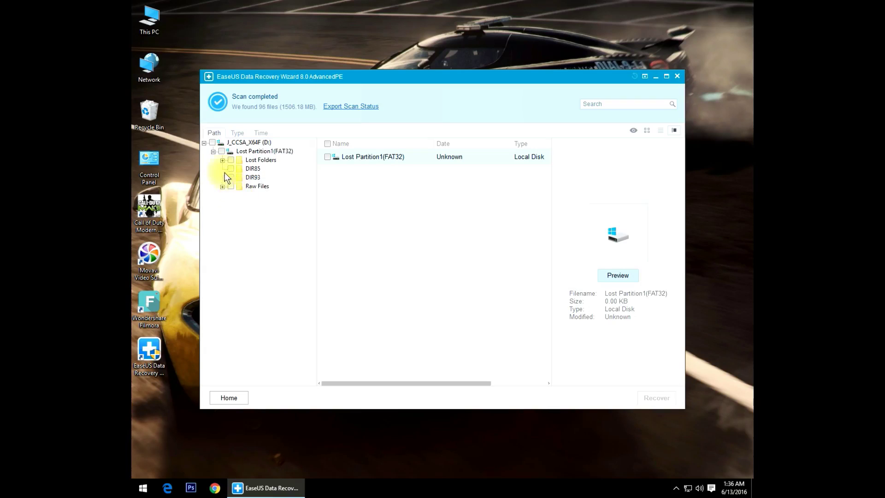
# Examine the contents of the Lost Folders from DIR0 to DIR38, including replacementmanifests, migration and the DIR36 subfolders
pyautogui.click(222, 160)
pyautogui.click(259, 142)
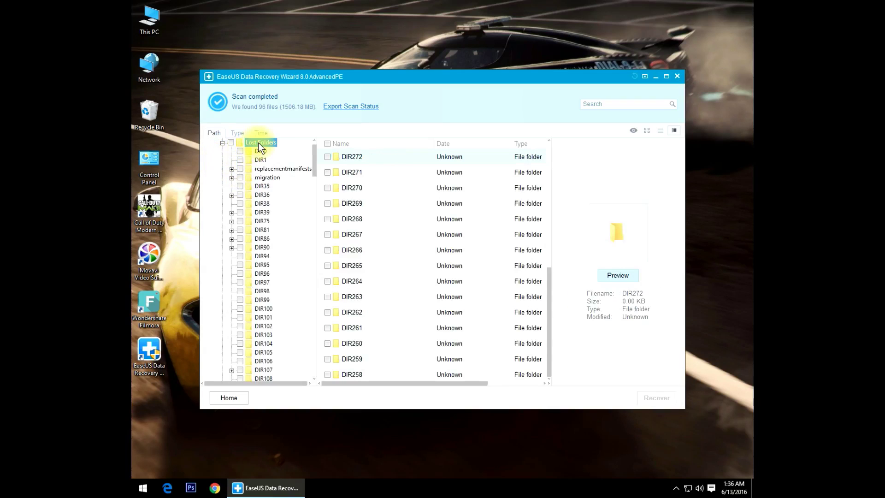
pyautogui.click(255, 153)
pyautogui.click(258, 161)
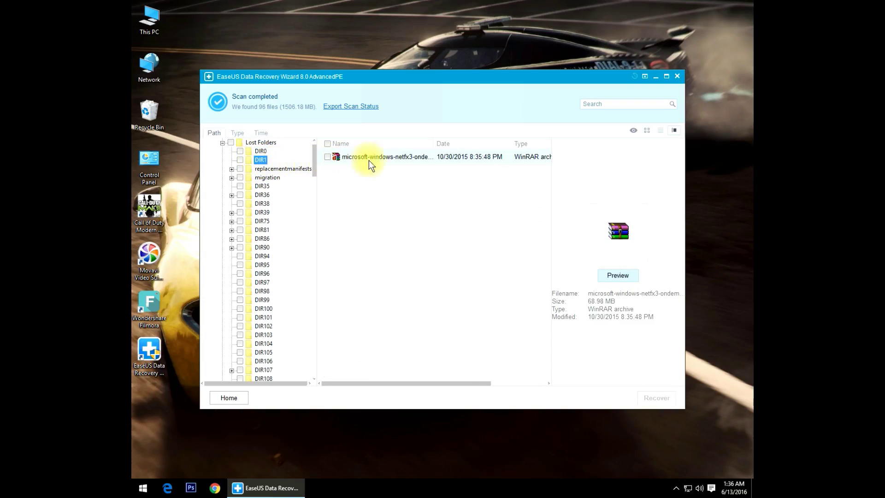
pyautogui.click(264, 169)
pyautogui.click(253, 178)
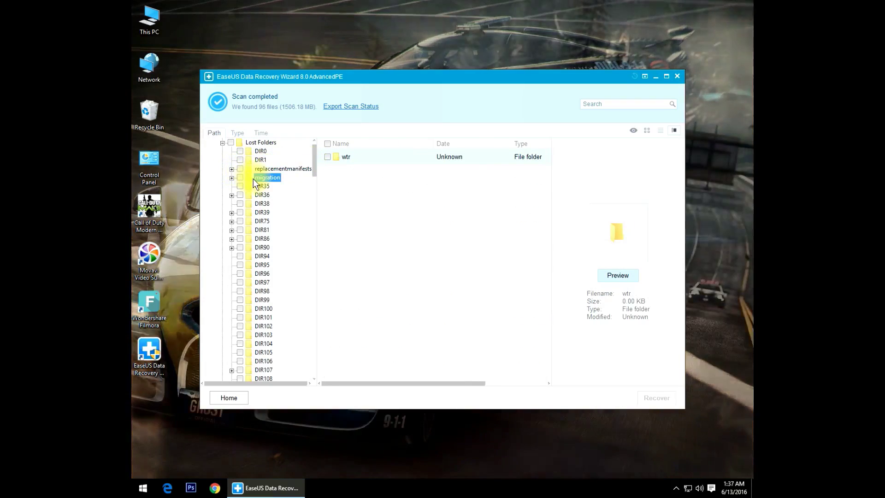
pyautogui.click(259, 186)
pyautogui.click(260, 195)
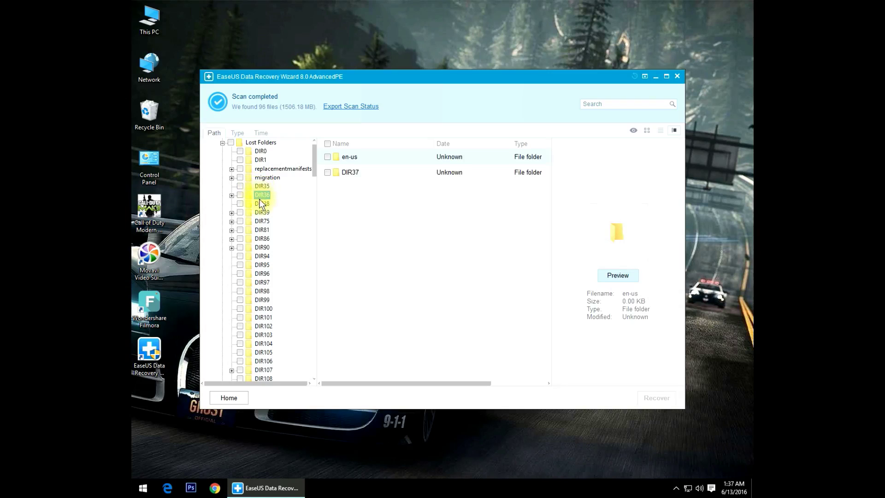
pyautogui.click(231, 195)
pyautogui.click(270, 204)
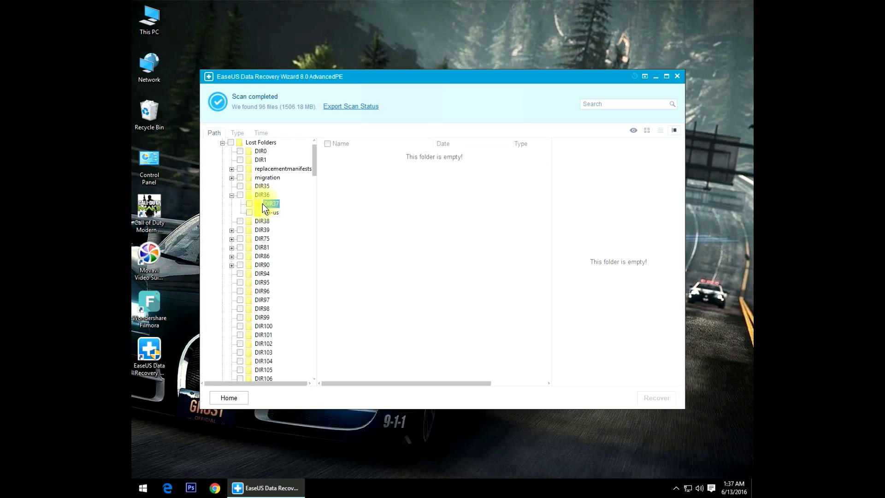
pyautogui.click(269, 212)
pyautogui.click(262, 222)
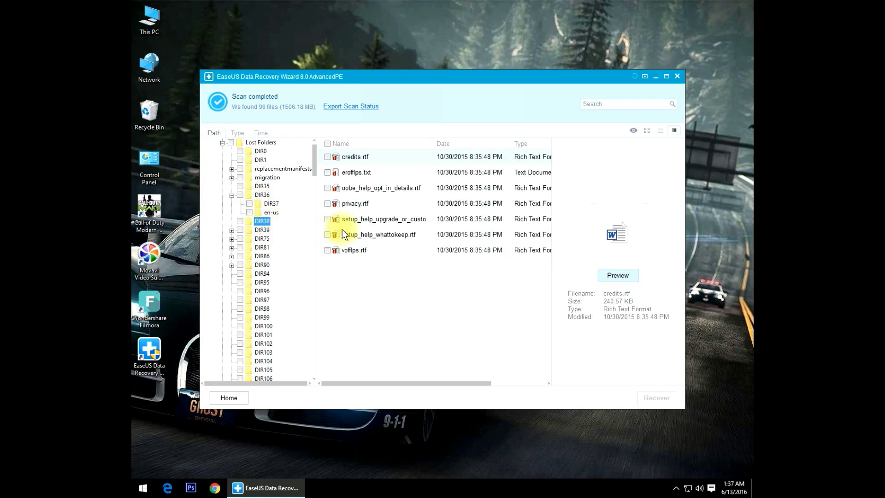
# Examine the subfolders of DIR39 in the Lost Folders, including the contents of DIR47 and DIR49
pyautogui.click(263, 229)
pyautogui.click(231, 230)
pyautogui.click(270, 159)
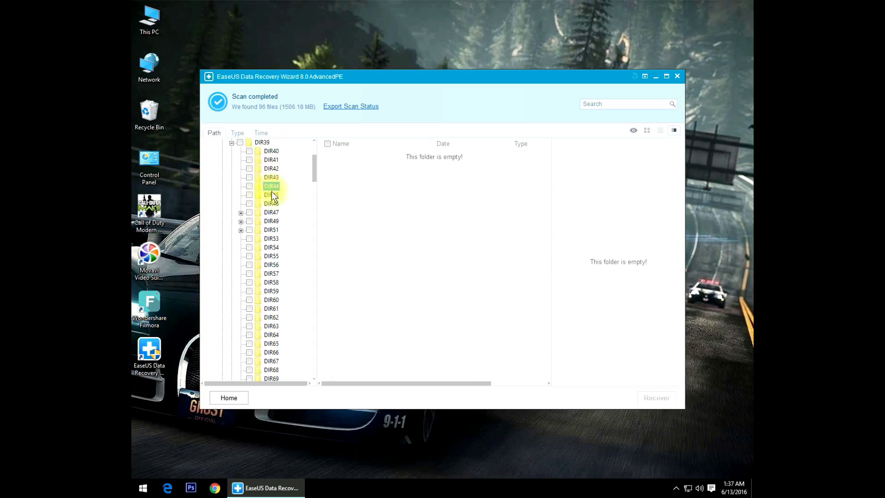
pyautogui.click(272, 212)
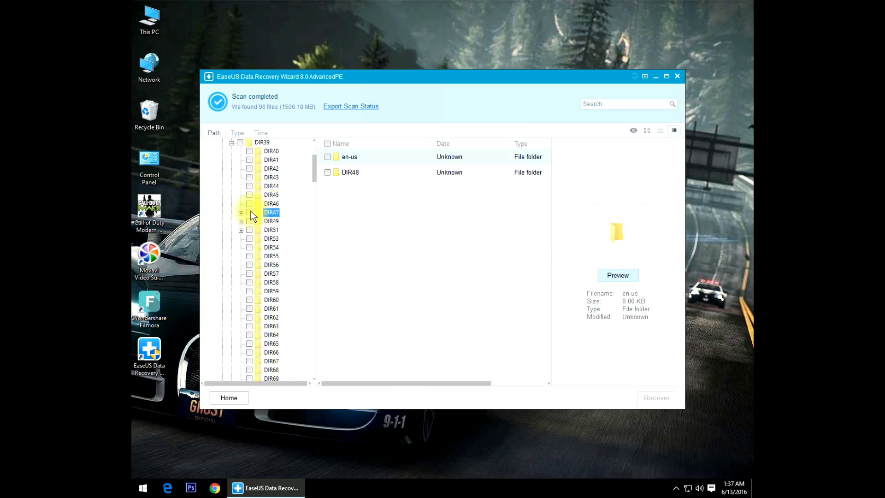
pyautogui.click(241, 213)
pyautogui.click(280, 229)
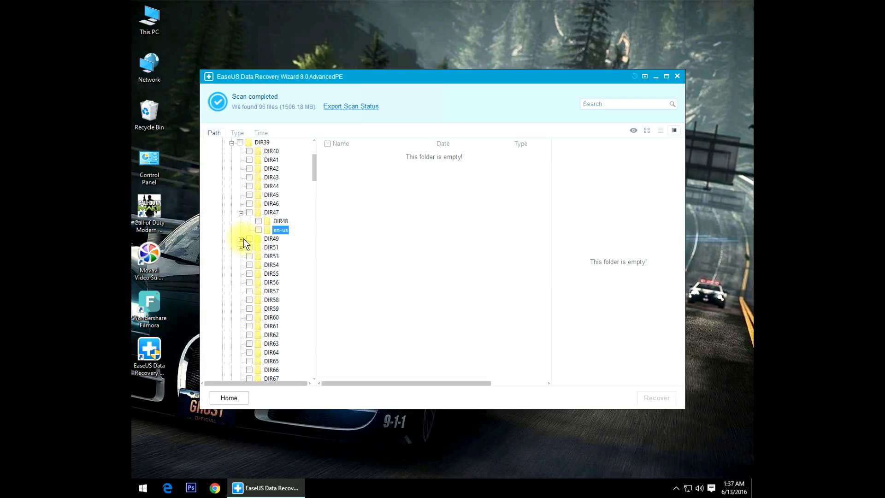
pyautogui.click(241, 239)
pyautogui.click(266, 239)
pyautogui.click(271, 246)
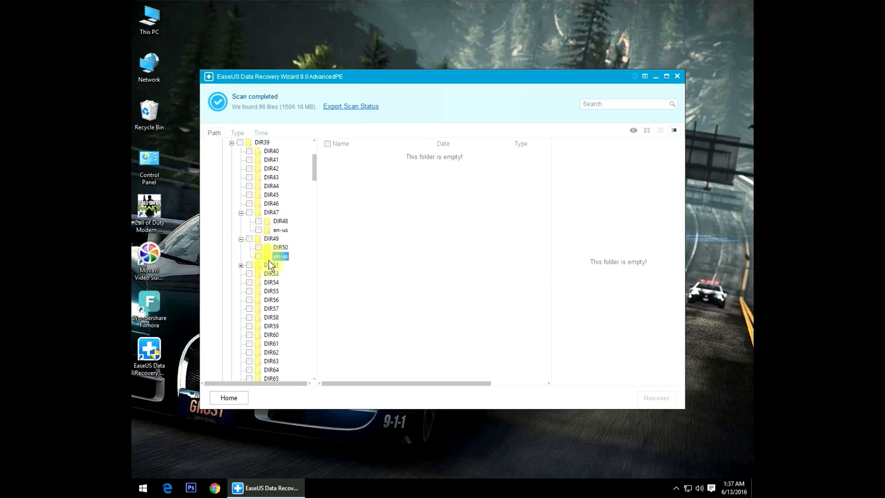
pyautogui.click(266, 266)
pyautogui.click(268, 272)
# Group the found files by type and look through the mp4 files under Videos
pyautogui.click(237, 133)
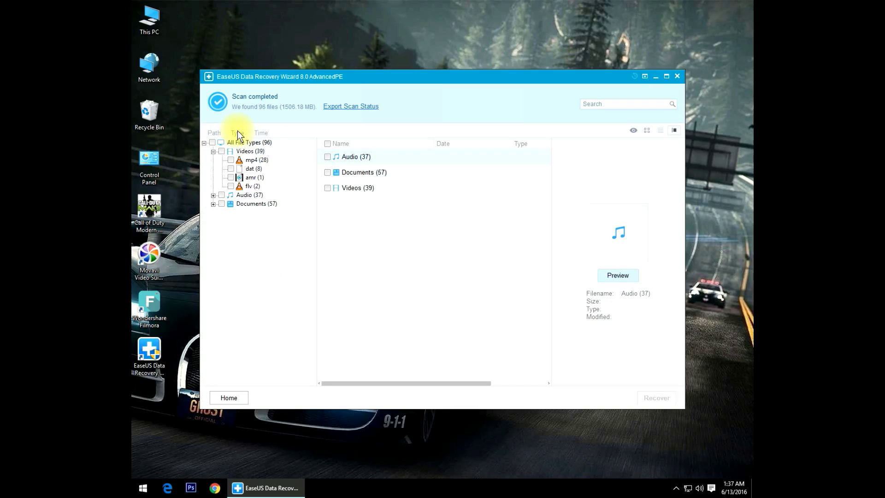
pyautogui.click(251, 152)
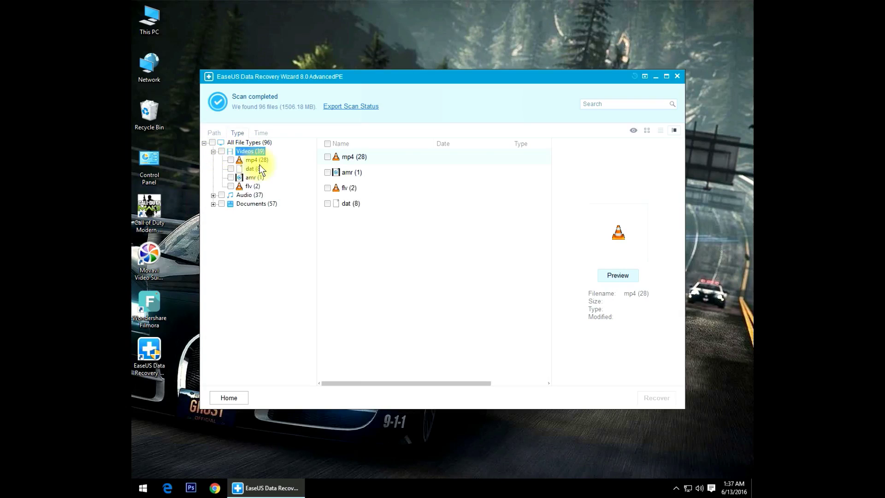
pyautogui.click(261, 161)
pyautogui.scroll(-5, 447, 188)
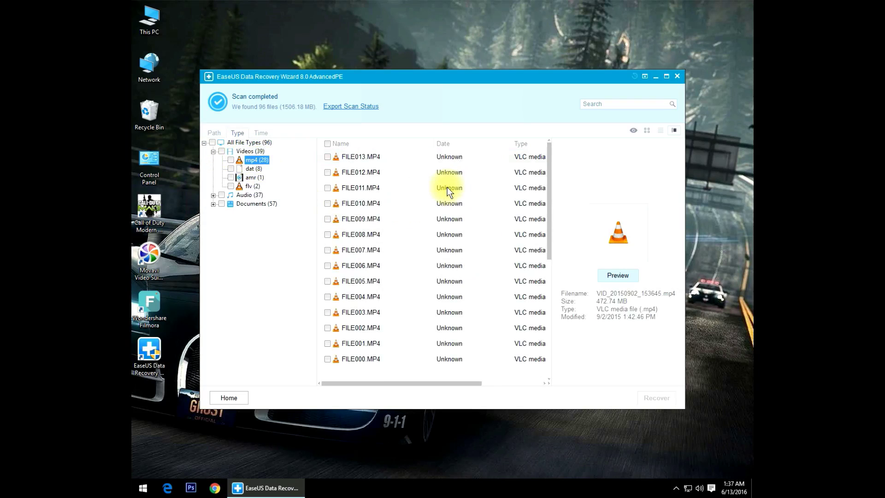
pyautogui.scroll(5, 447, 187)
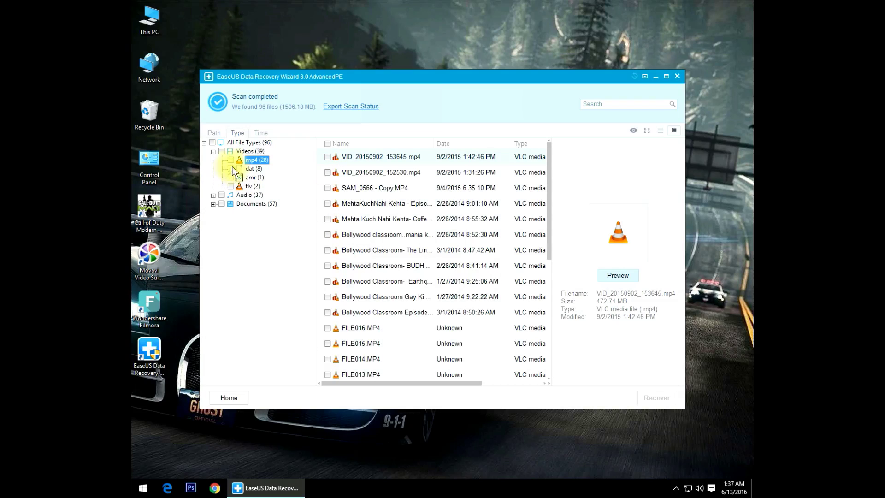
# Examine the mp4, dat and amr files under Audio, and the dat and amr files under Videos
pyautogui.click(222, 196)
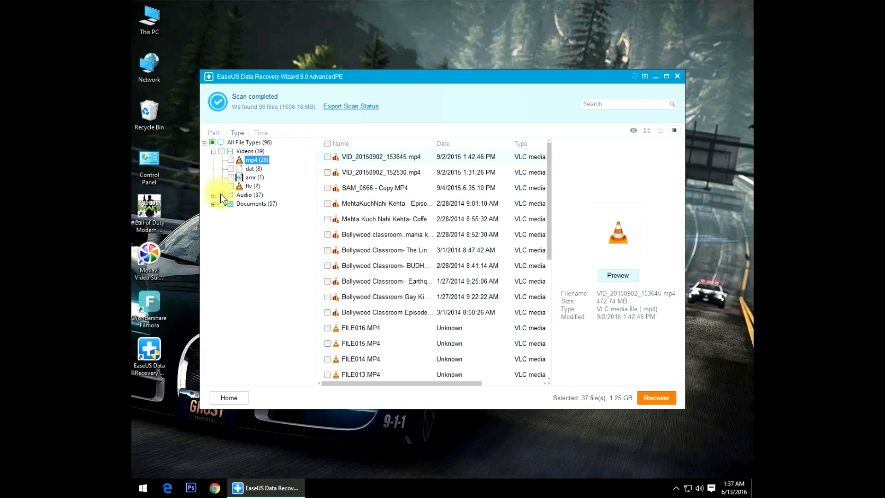
pyautogui.click(221, 195)
pyautogui.click(213, 195)
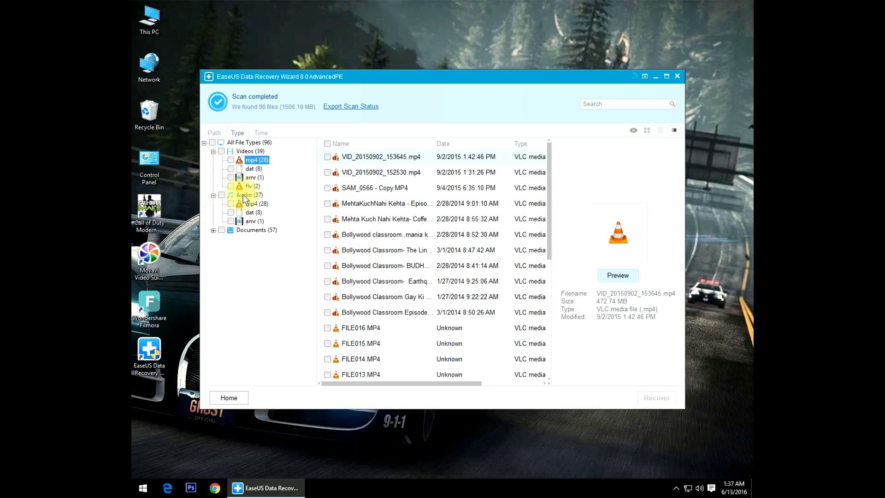
pyautogui.click(245, 195)
pyautogui.click(249, 204)
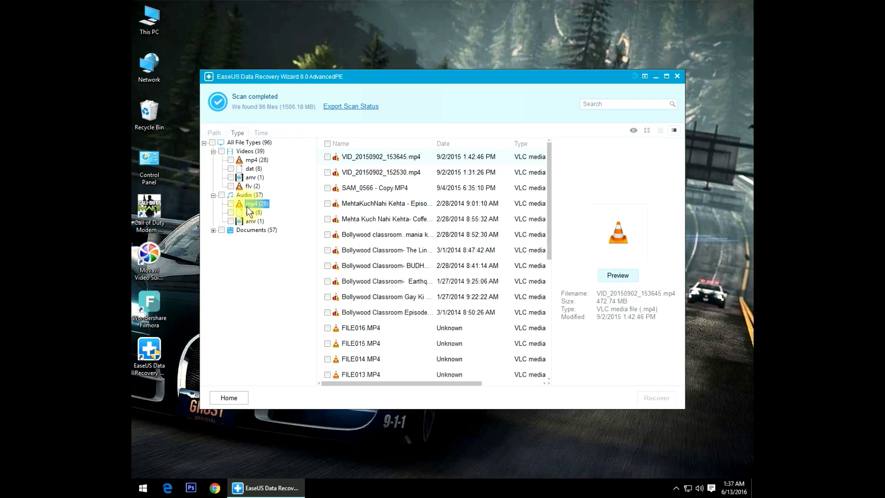
pyautogui.click(252, 213)
pyautogui.click(256, 221)
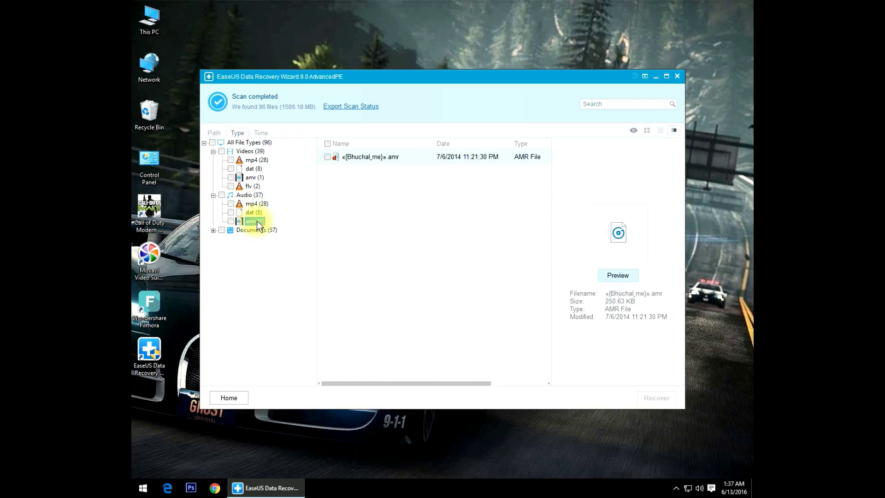
pyautogui.click(254, 168)
pyautogui.click(253, 176)
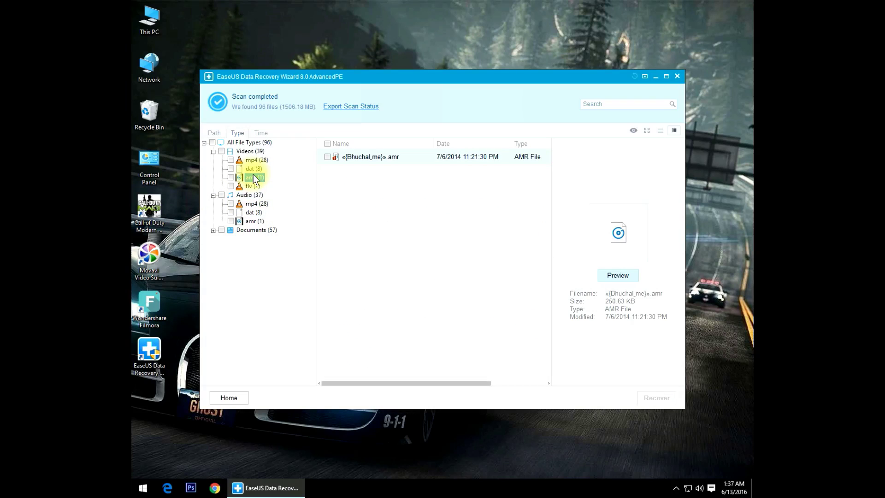
# Mark all Documents for recovery except the txt files, and display the list of txt files
pyautogui.click(221, 230)
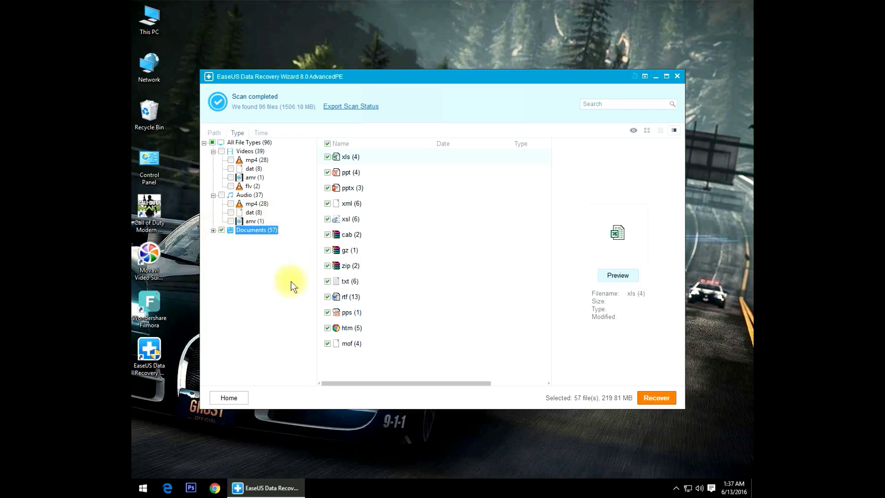
pyautogui.click(213, 230)
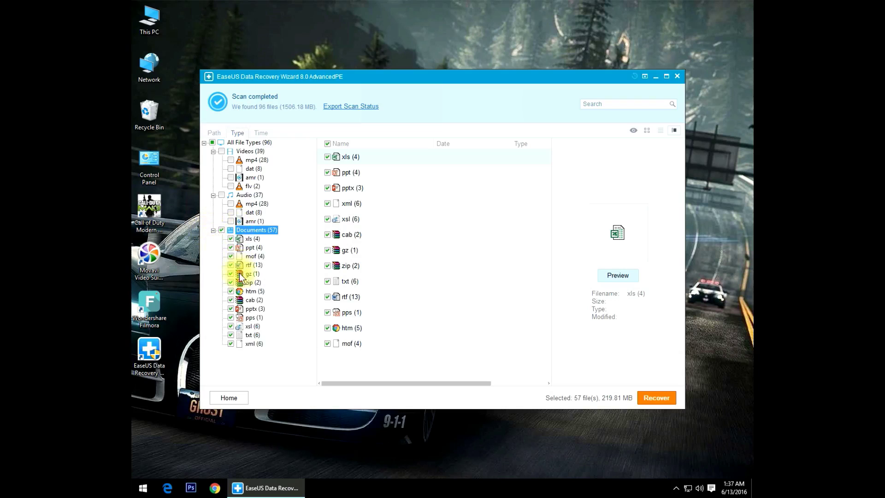
pyautogui.click(231, 335)
pyautogui.click(249, 334)
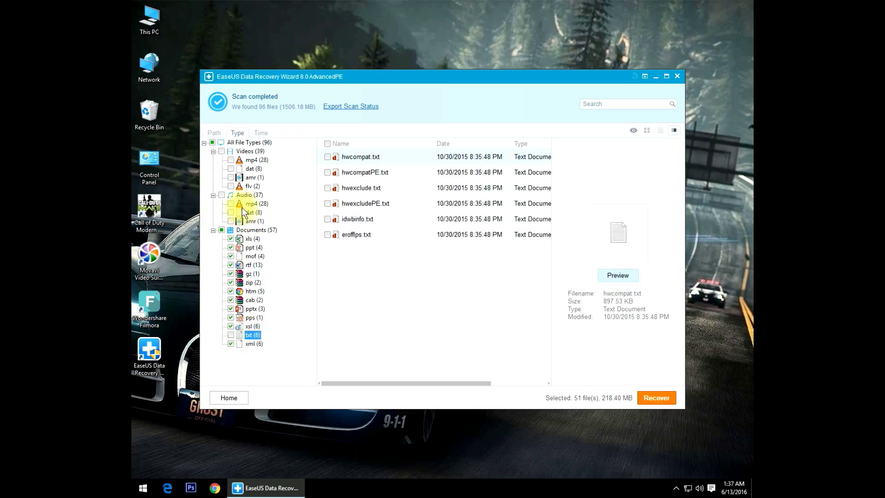
# Group the found files by modification date and expand the 2014 and 2015 entries to view their months
pyautogui.click(258, 132)
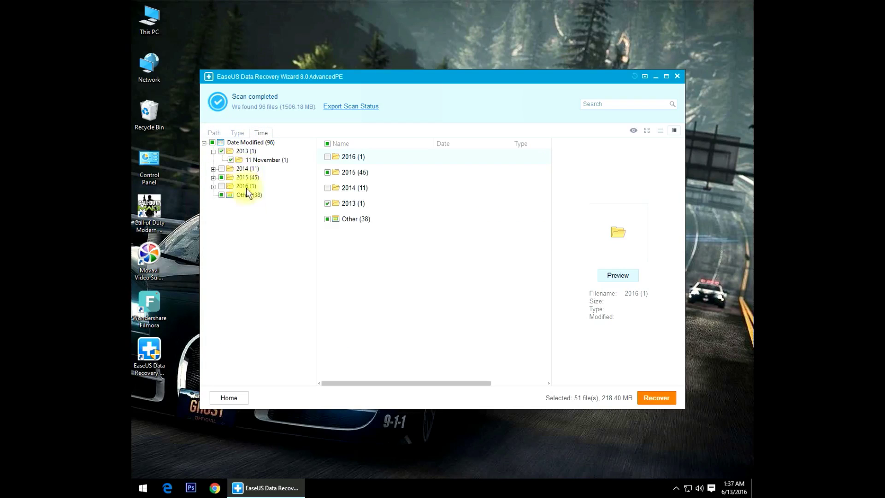
pyautogui.click(213, 168)
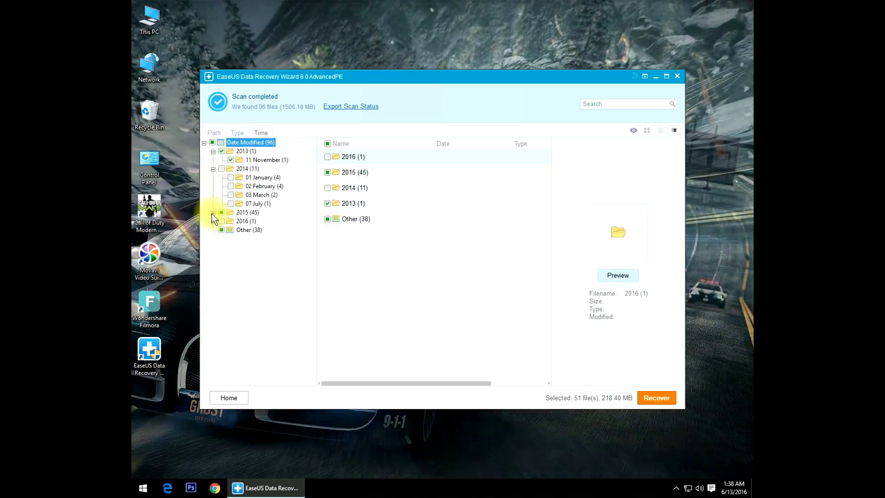
pyautogui.click(213, 212)
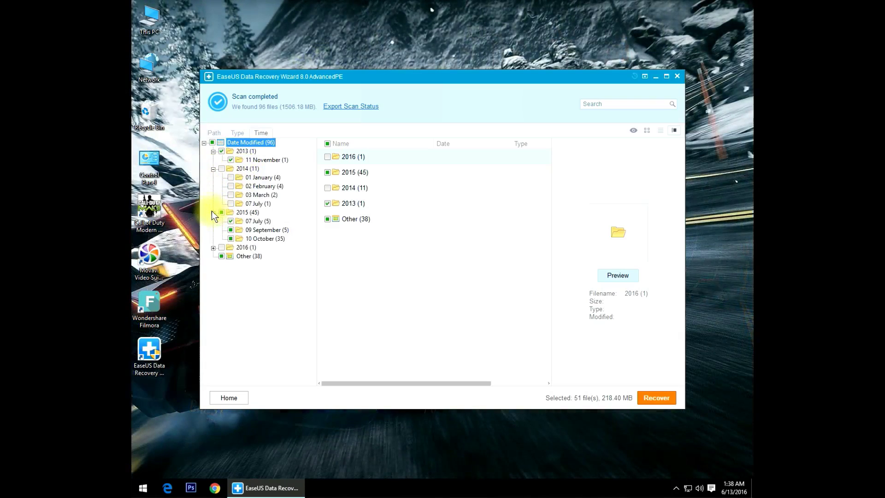
# Return to the folder path grouping and examine the Raw Files categories from Cabinet file through MP4 Multimedia file
pyautogui.click(217, 132)
pyautogui.scroll(-20, 231, 267)
pyautogui.scroll(-20, 233, 268)
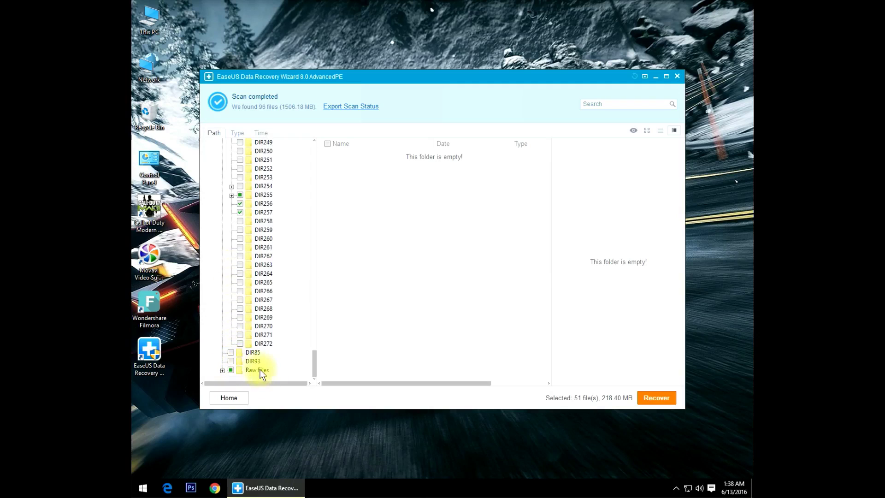
pyautogui.click(258, 370)
pyautogui.click(222, 370)
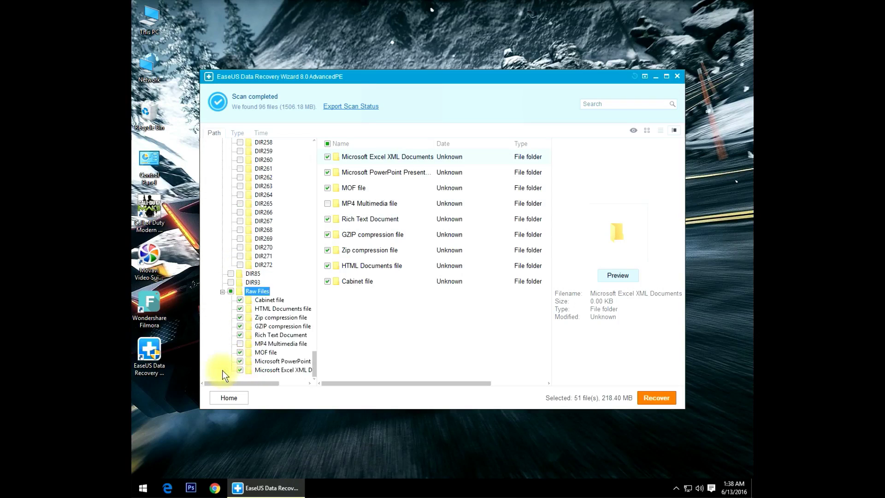
pyautogui.click(273, 302)
pyautogui.click(272, 309)
pyautogui.click(272, 320)
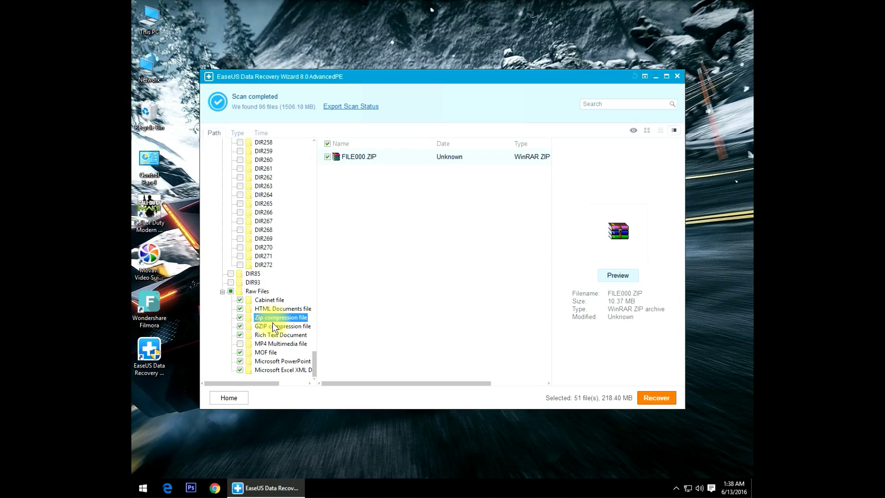
pyautogui.click(273, 326)
pyautogui.click(274, 335)
pyautogui.click(275, 344)
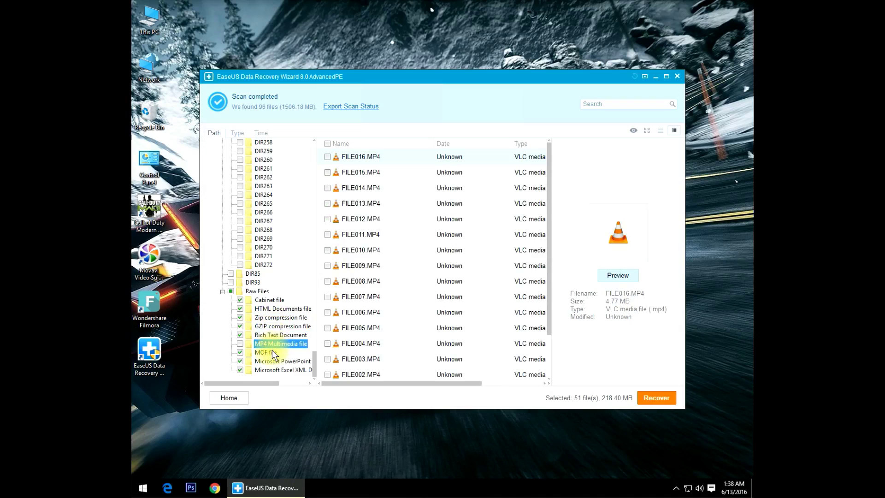
# Examine the MOF, PowerPoint and Excel XML raw files, and recheck the MP4, GZIP and HTML categories
pyautogui.click(272, 352)
pyautogui.click(273, 346)
pyautogui.scroll(-1, 367, 273)
pyautogui.click(264, 353)
pyautogui.click(266, 361)
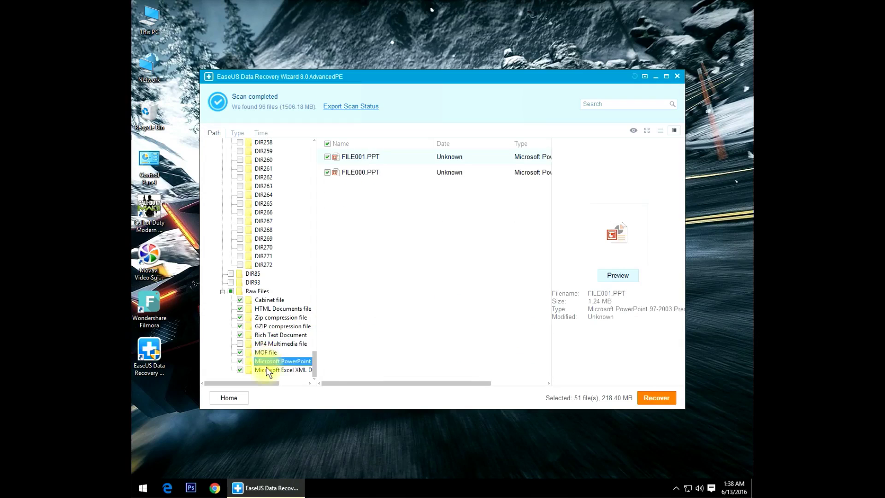
pyautogui.click(266, 369)
pyautogui.click(267, 353)
pyautogui.click(273, 344)
pyautogui.click(272, 326)
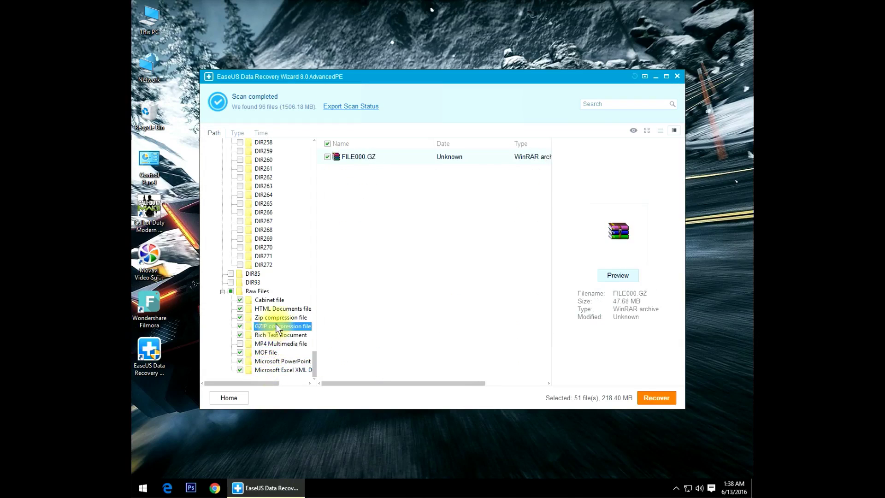
pyautogui.click(272, 309)
pyautogui.scroll(20, 263, 255)
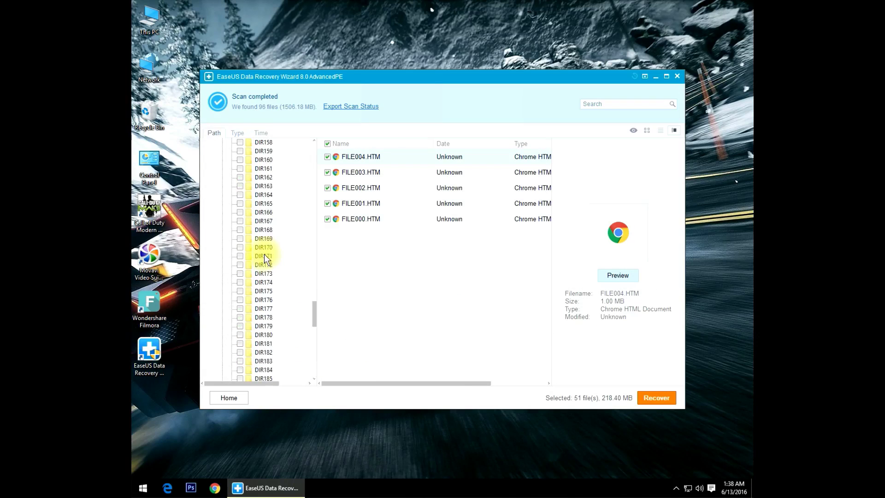
pyautogui.scroll(20, 264, 253)
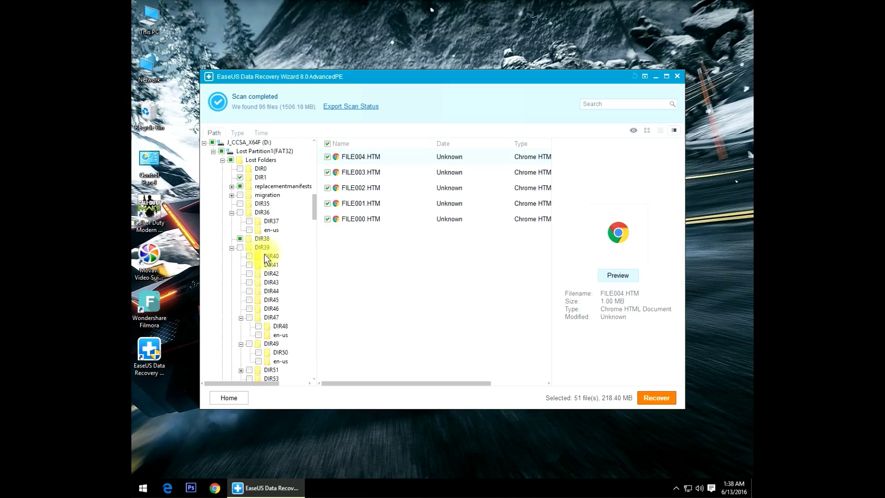
# Mark everything found on drive D: for recovery and recover it to New Volume (F:)
pyautogui.click(213, 142)
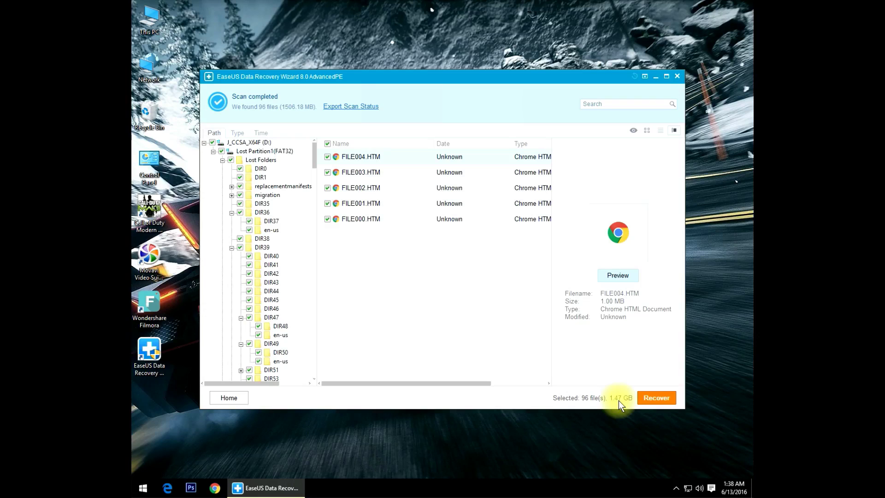
pyautogui.click(657, 398)
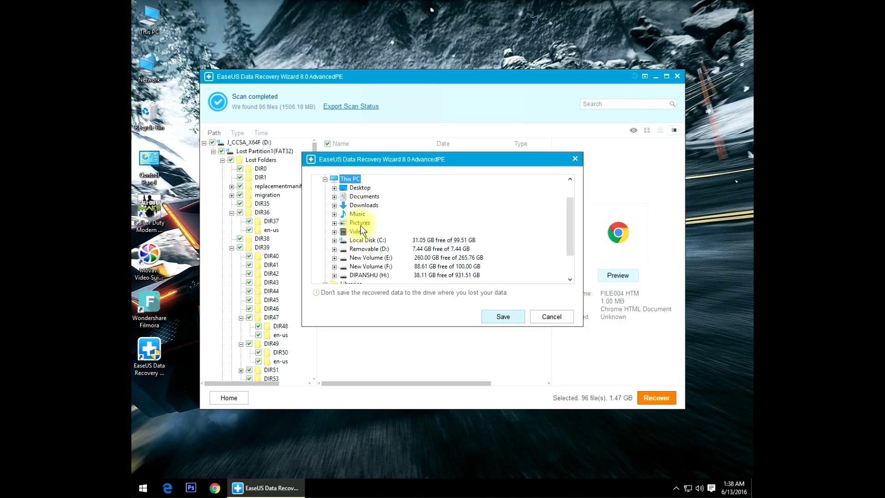
pyautogui.doubleClick(383, 266)
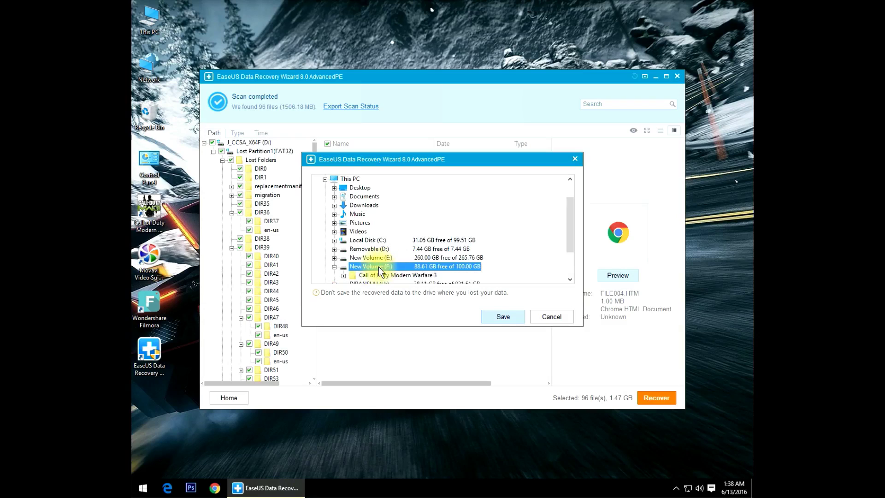
pyautogui.click(504, 317)
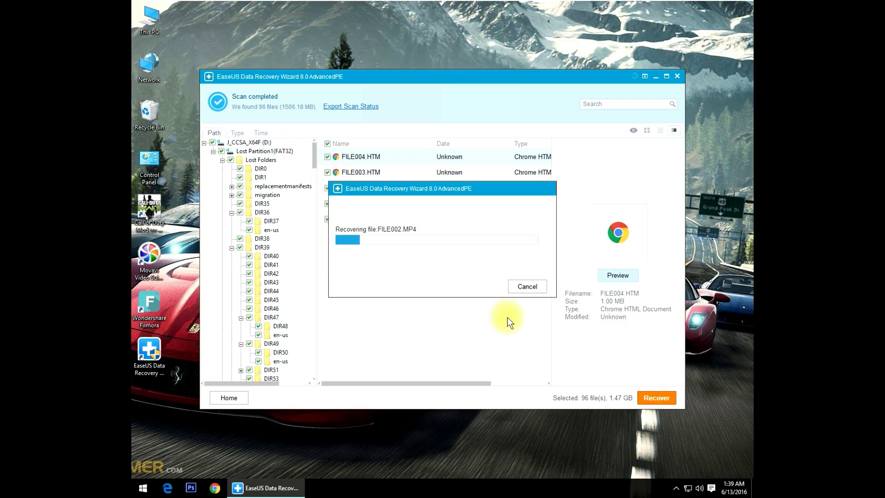
pyautogui.doubleClick(145, 19)
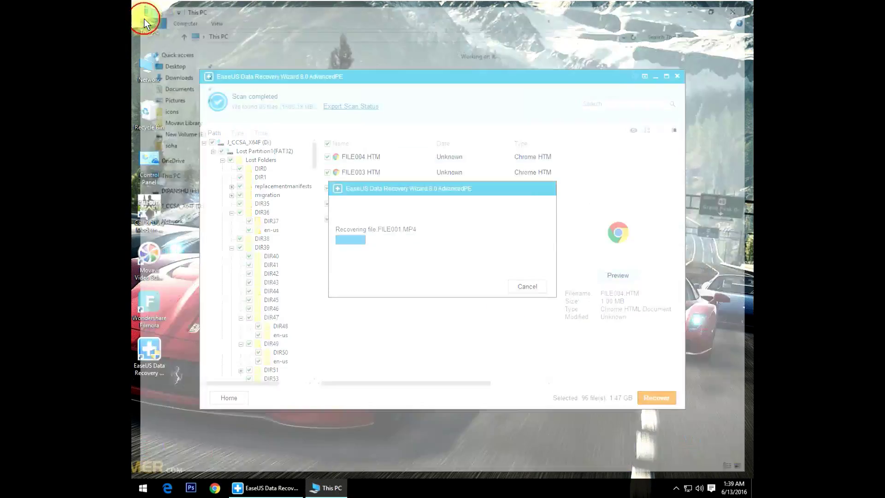
pyautogui.click(742, 4)
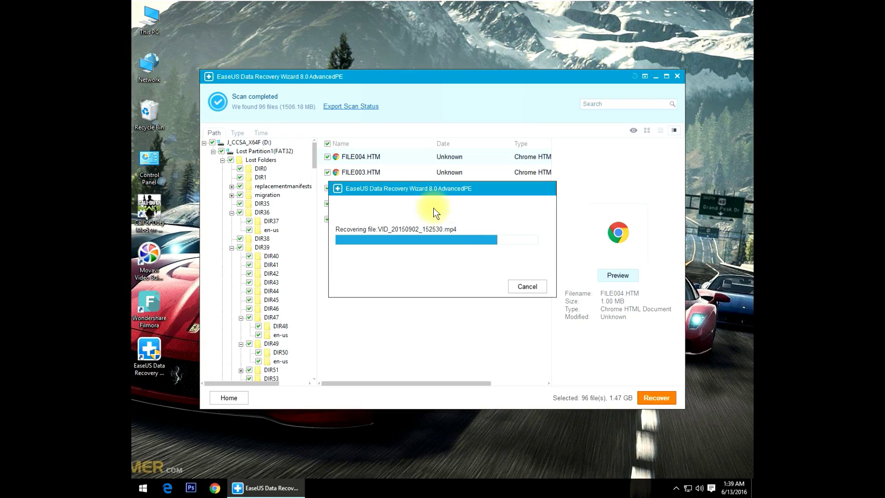
pyautogui.moveTo(449, 192); pyautogui.dragTo(444, 255)
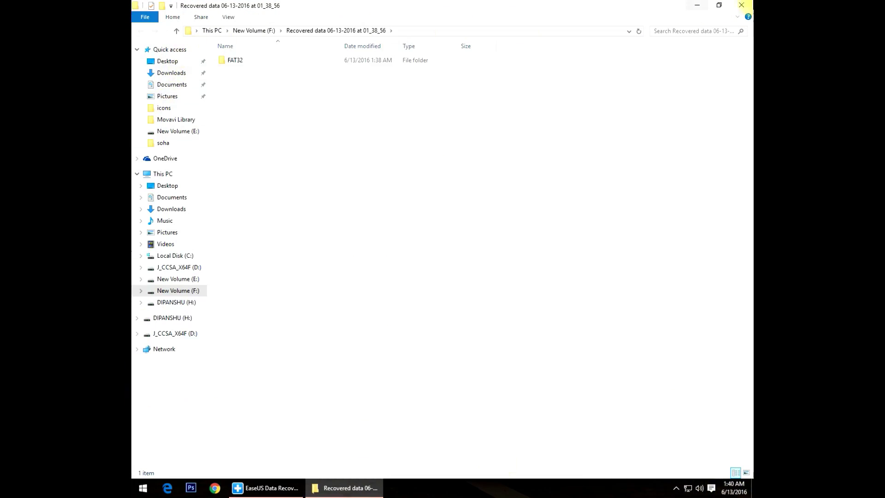
# Minimize the recovered data folder, dismiss the completion message, and return to the wizard's home screen without saving the scan status
pyautogui.click(698, 6)
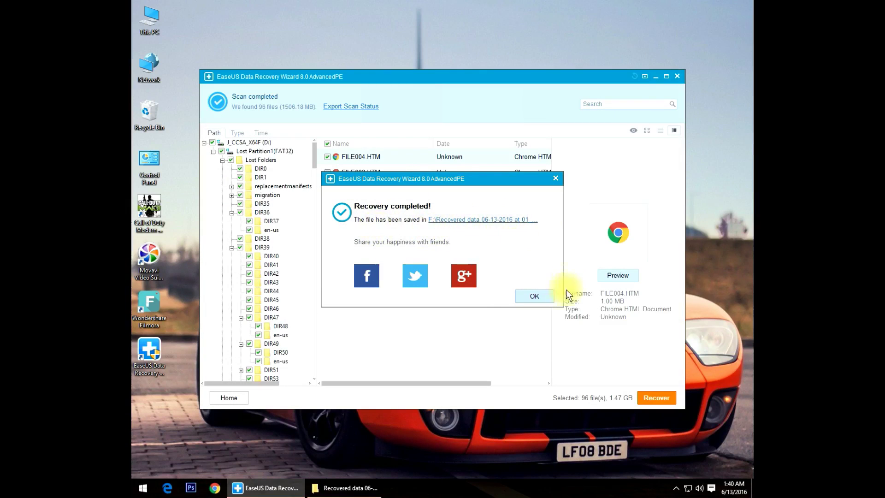
pyautogui.click(537, 298)
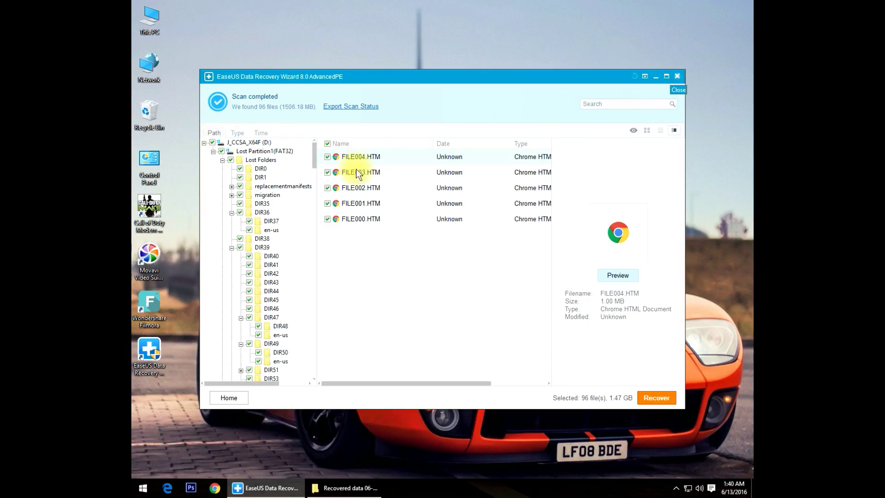
pyautogui.click(233, 398)
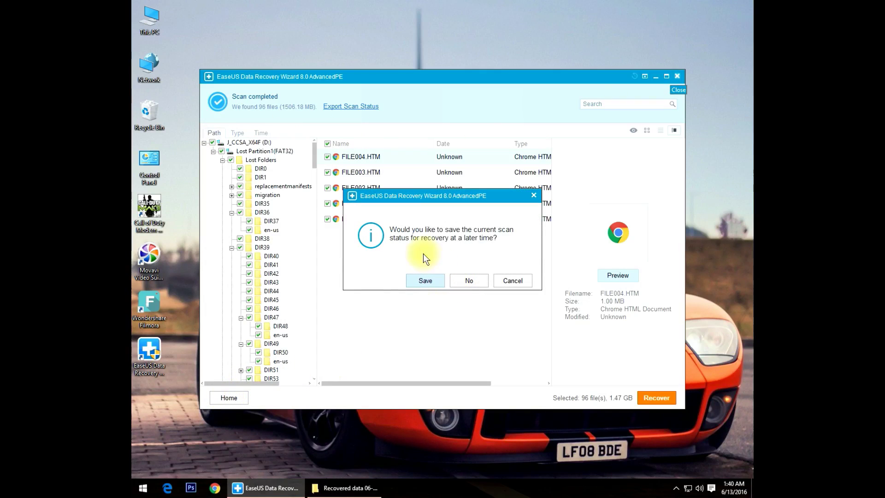
pyautogui.click(460, 281)
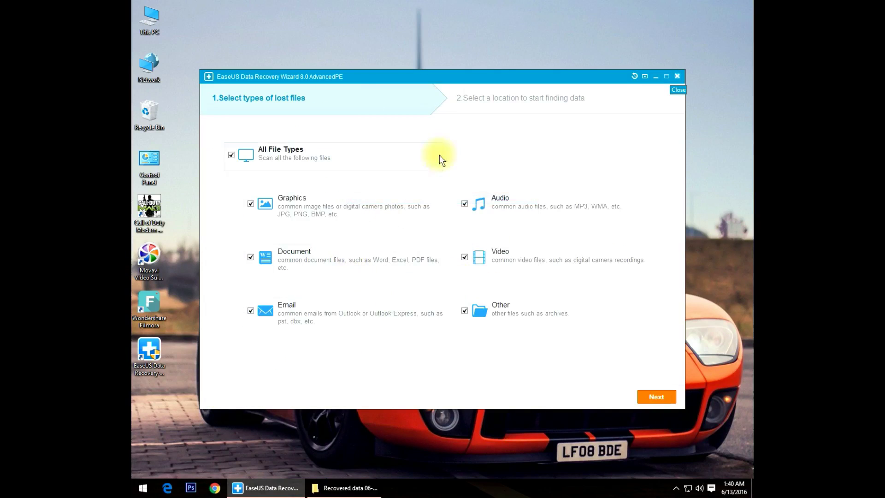
pyautogui.click(666, 397)
pyautogui.click(439, 206)
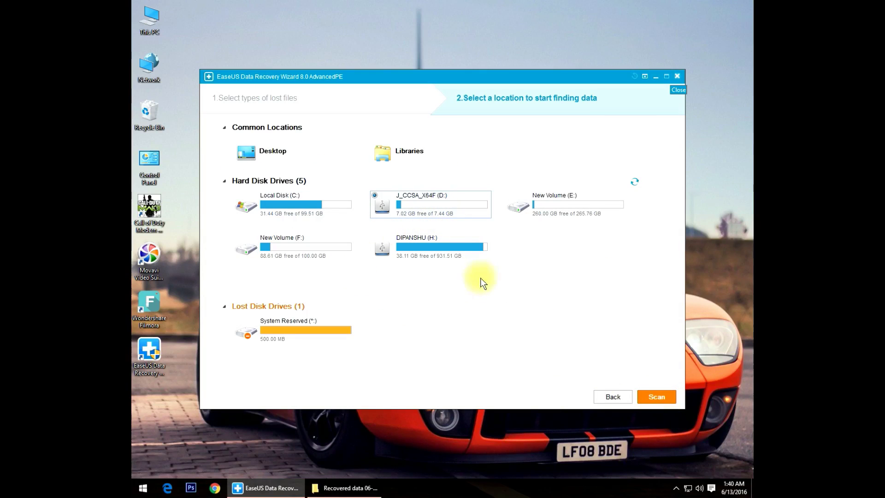
pyautogui.click(351, 253)
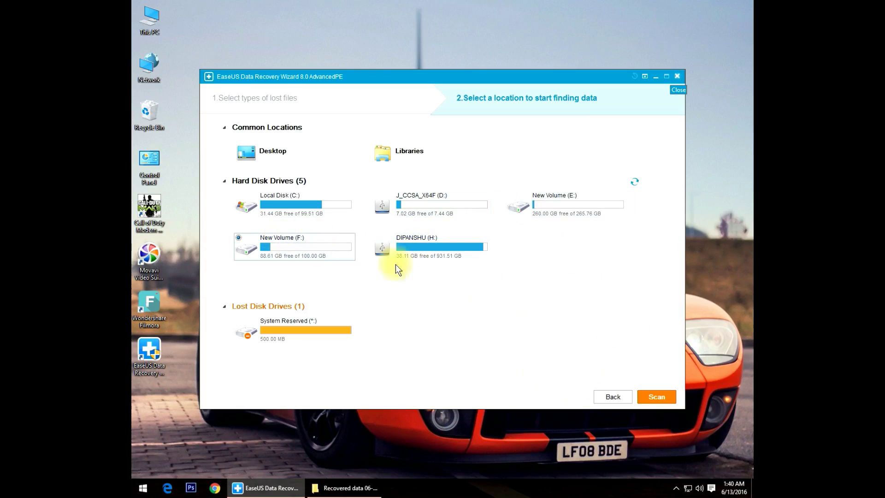
pyautogui.click(613, 395)
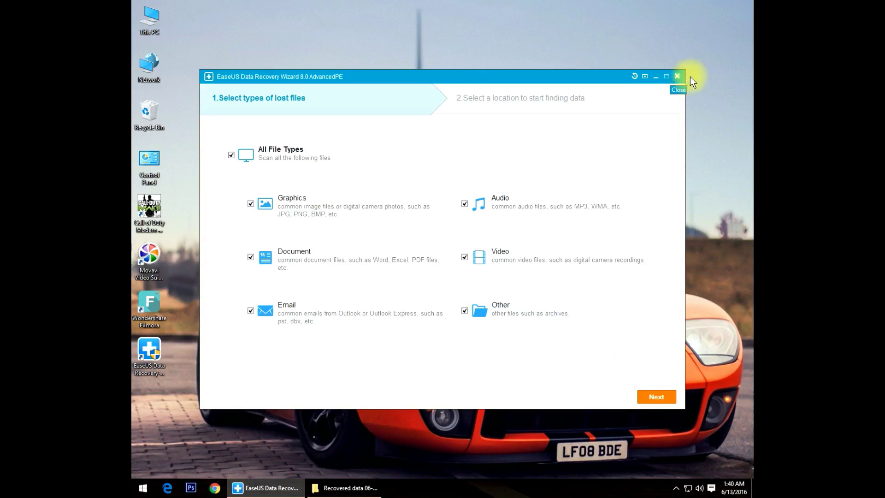
# Exit the recovery wizard and bring back the recovered data folder window
pyautogui.click(678, 77)
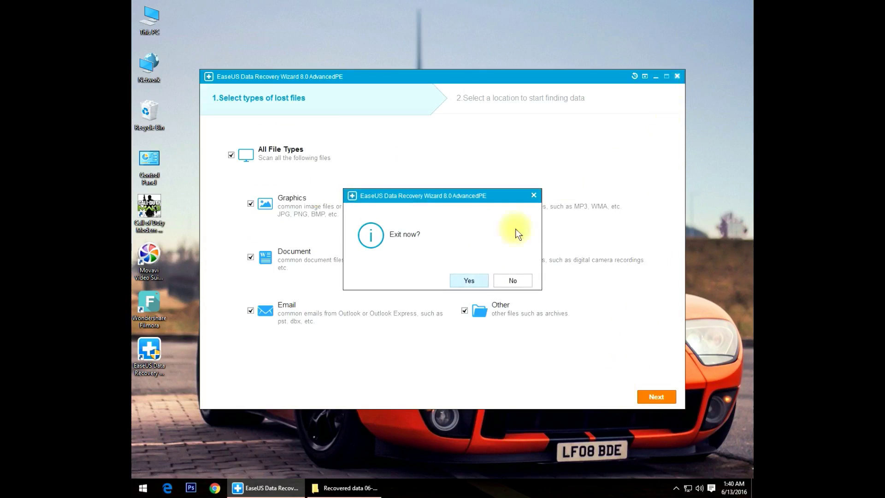
pyautogui.click(475, 282)
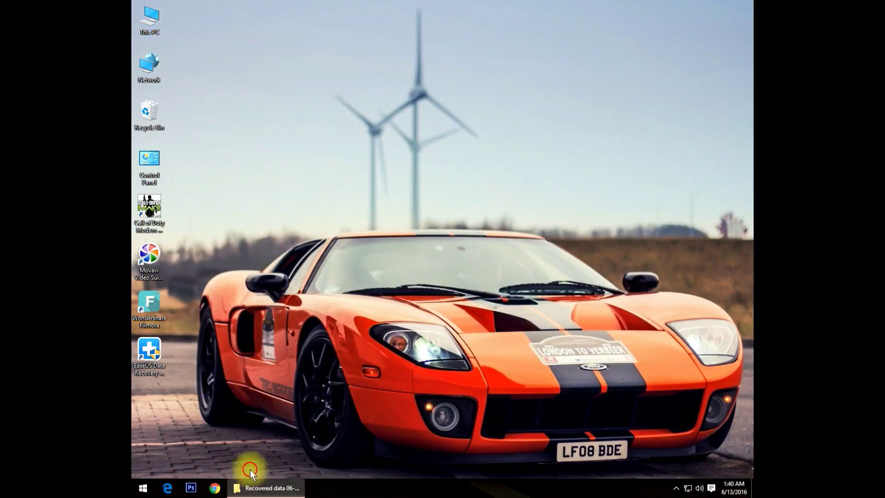
pyautogui.click(253, 487)
# Examine the DIR85, DIR93 and Lost Folders directories inside the recovered FAT32 folder
pyautogui.doubleClick(242, 59)
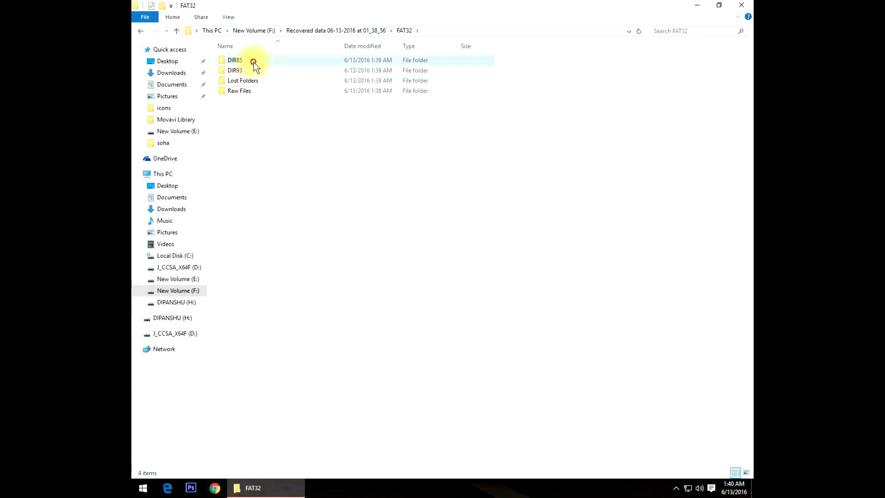
pyautogui.doubleClick(253, 62)
pyautogui.click(139, 30)
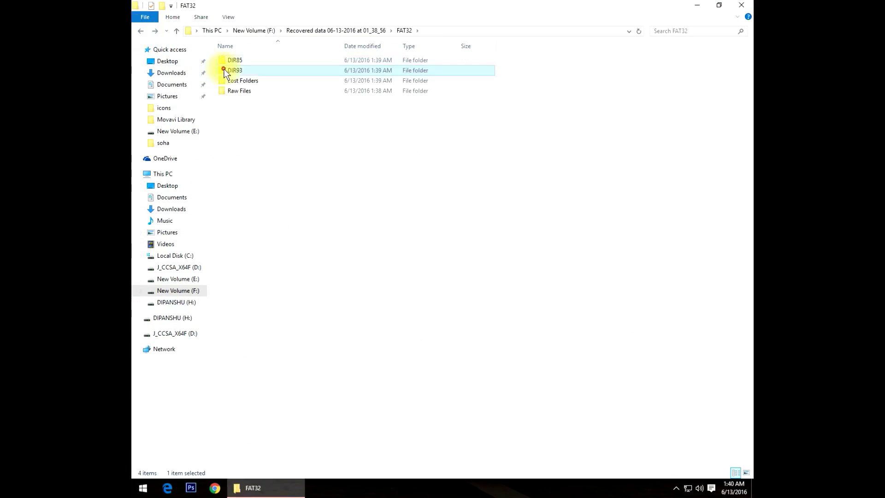
pyautogui.doubleClick(223, 69)
pyautogui.click(140, 30)
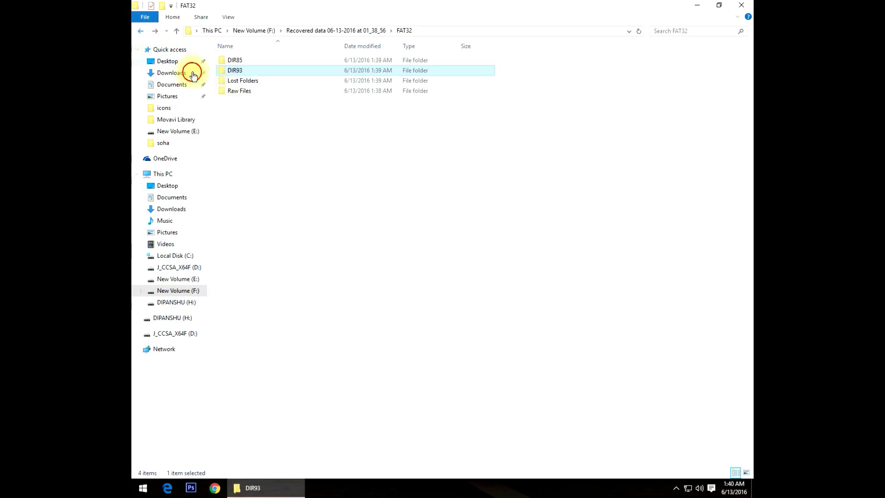
pyautogui.doubleClick(255, 80)
pyautogui.scroll(-20, 328, 157)
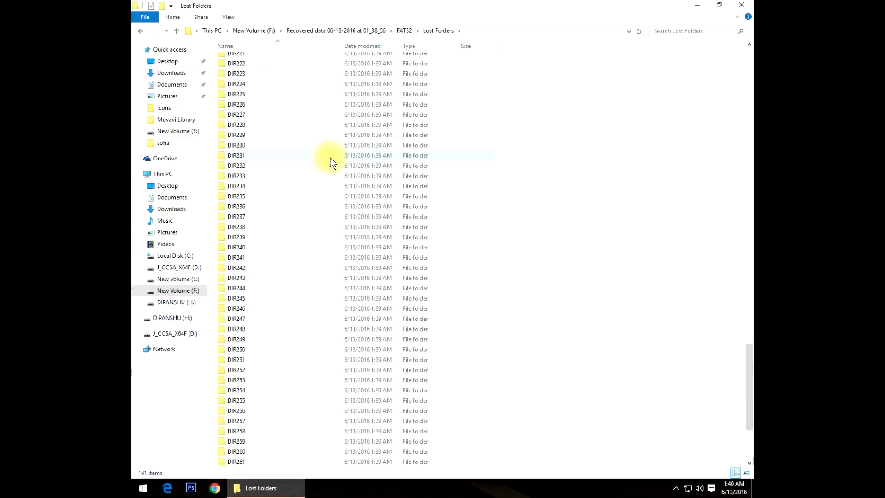
pyautogui.scroll(20, 287, 139)
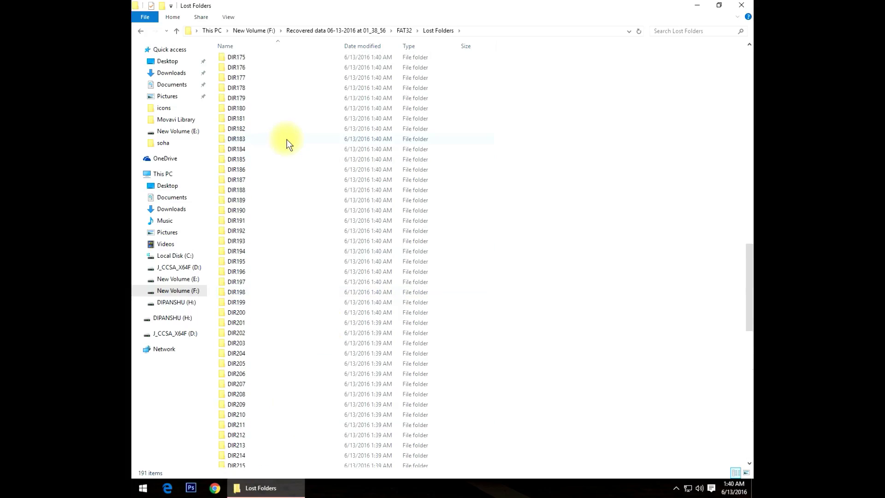
pyautogui.click(140, 31)
# Examine the Cabinet, GZIP compression and HTML Documents folders in the recovered Raw Files, and close the folder window
pyautogui.doubleClick(244, 91)
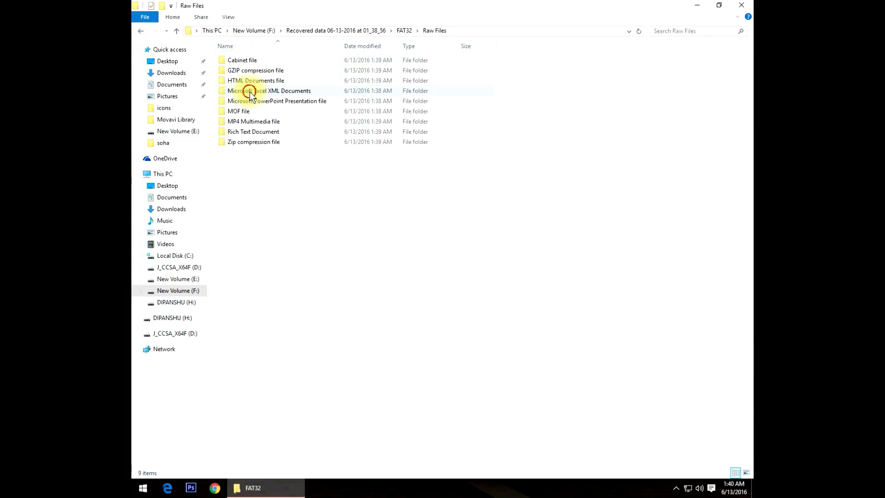
pyautogui.doubleClick(251, 60)
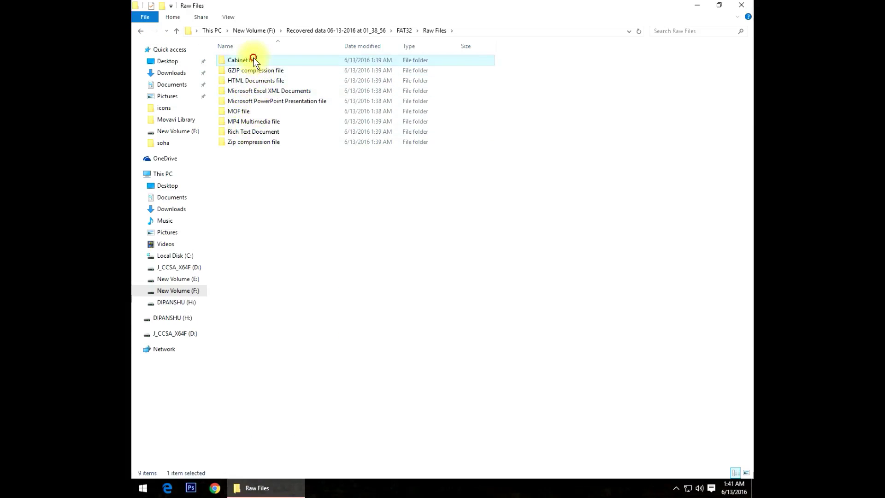
pyautogui.click(140, 31)
pyautogui.doubleClick(248, 70)
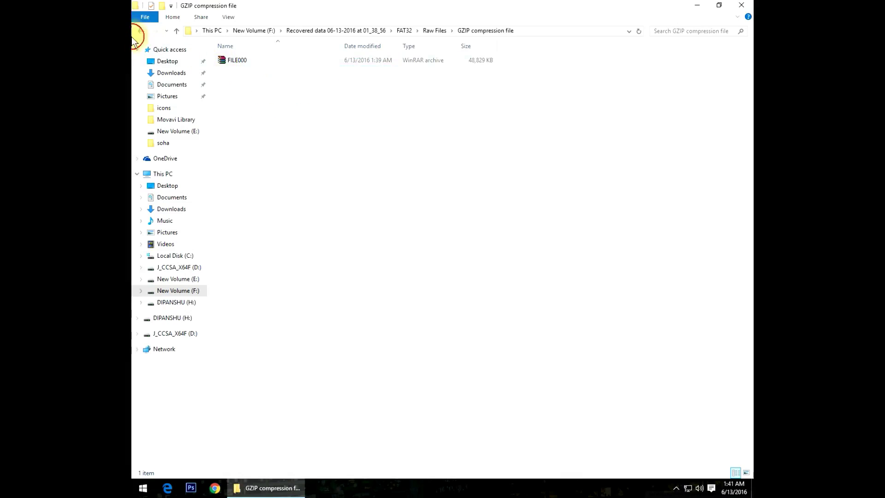
pyautogui.click(138, 32)
pyautogui.doubleClick(253, 80)
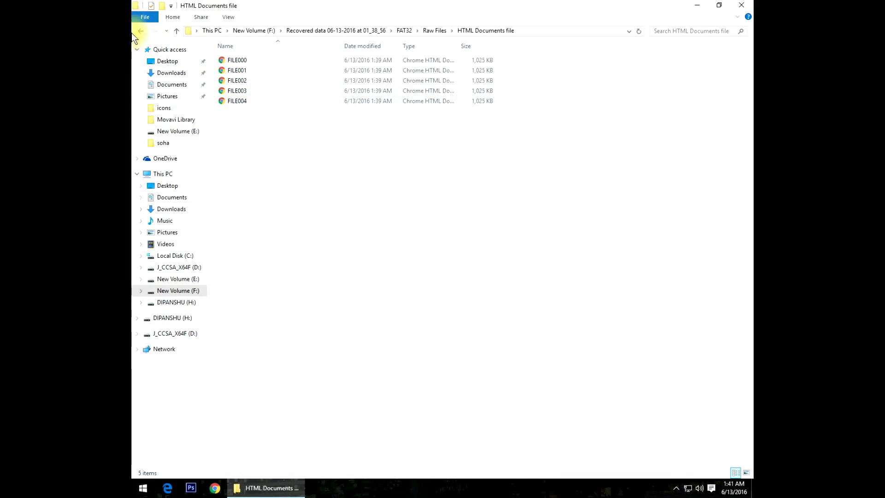
pyautogui.click(141, 31)
pyautogui.click(268, 91)
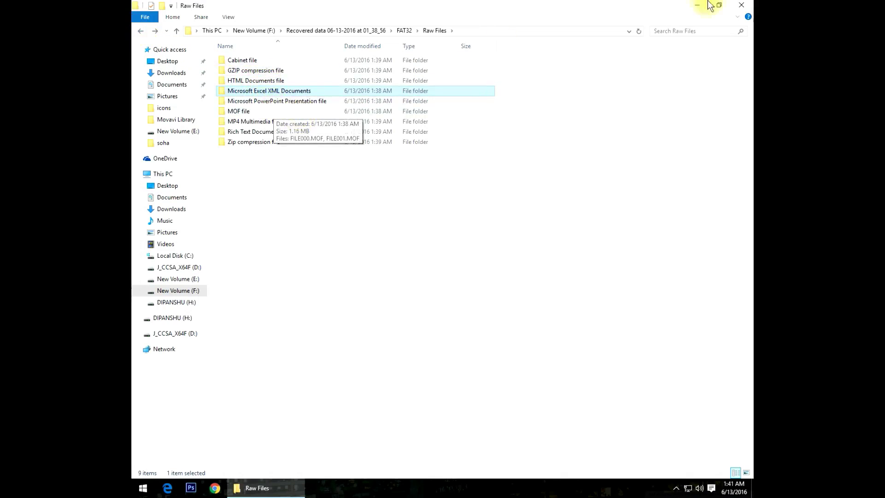
pyautogui.click(741, 5)
pyautogui.rightClick(397, 145)
pyautogui.rightClick(439, 138)
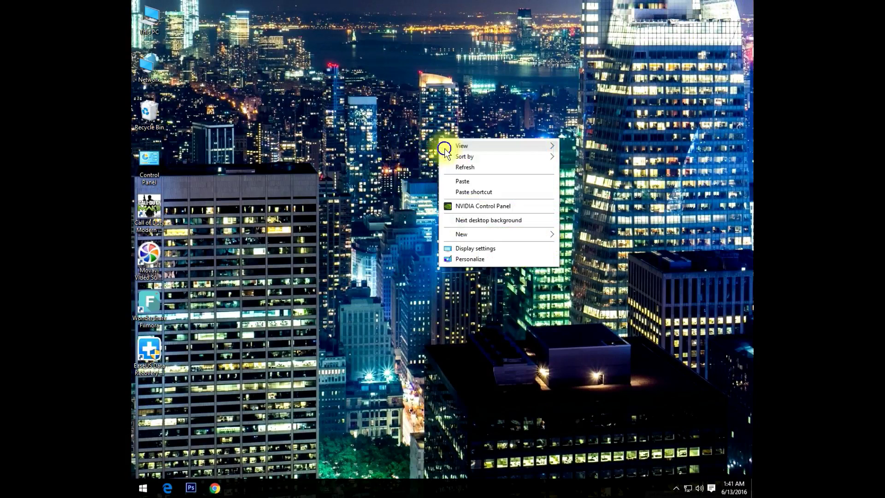
pyautogui.click(464, 167)
pyautogui.rightClick(563, 139)
pyautogui.click(583, 167)
pyautogui.rightClick(590, 164)
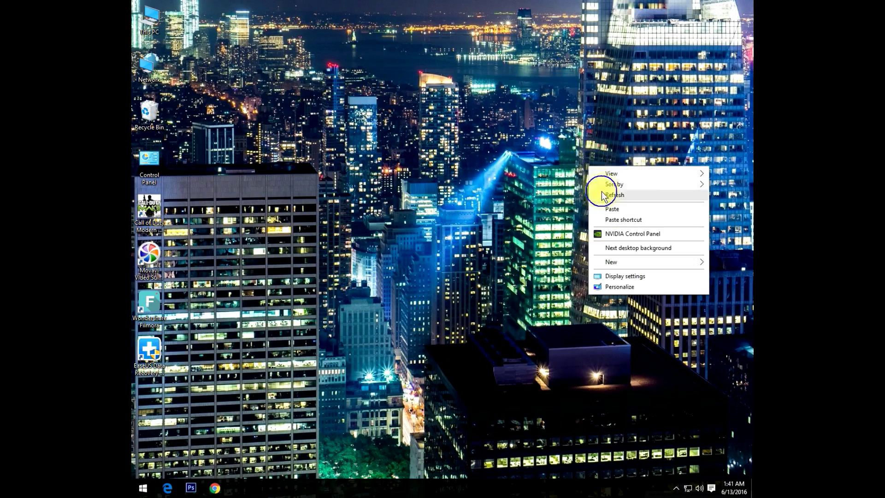
pyautogui.click(603, 193)
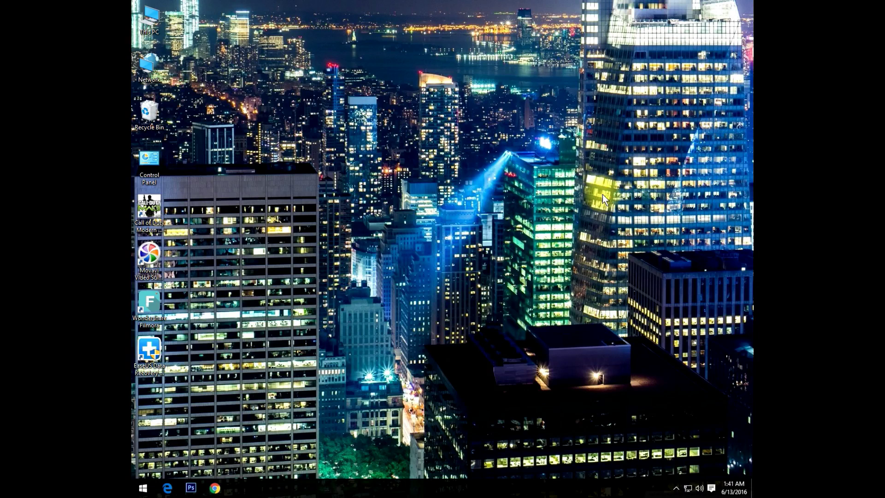
pyautogui.rightClick(523, 254)
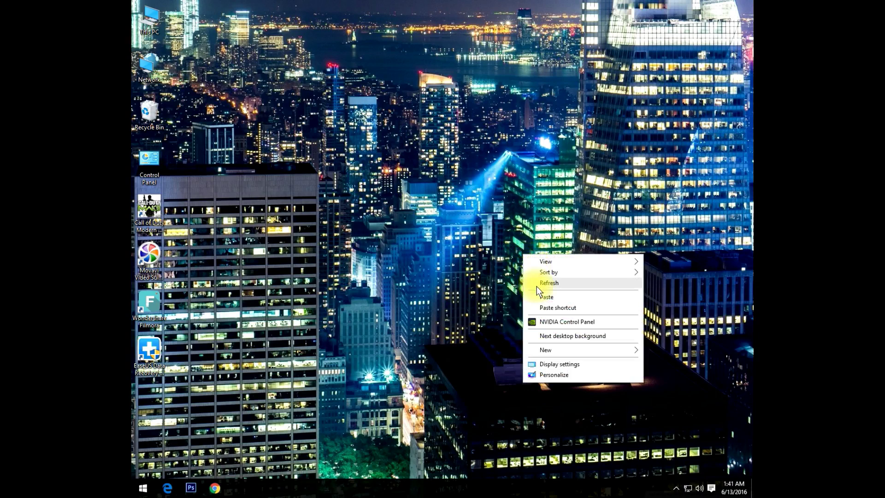
pyautogui.click(537, 287)
pyautogui.rightClick(513, 233)
pyautogui.click(528, 260)
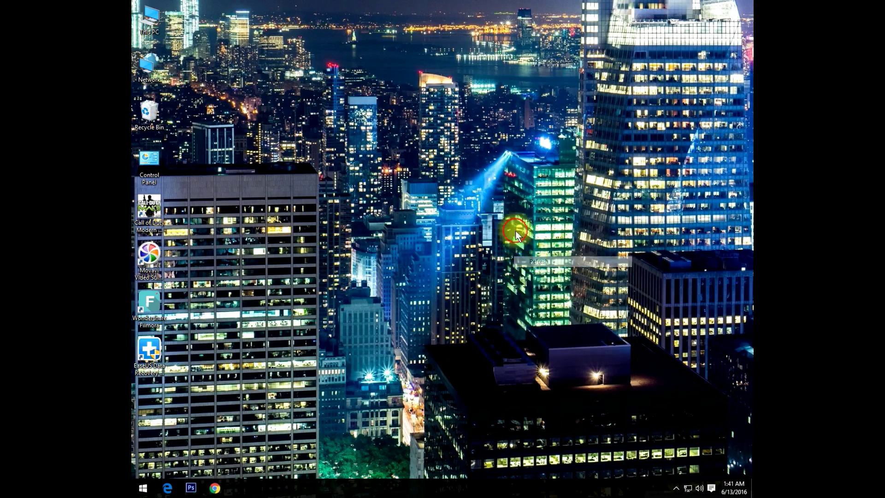
pyautogui.rightClick(514, 225)
pyautogui.click(531, 253)
pyautogui.rightClick(506, 154)
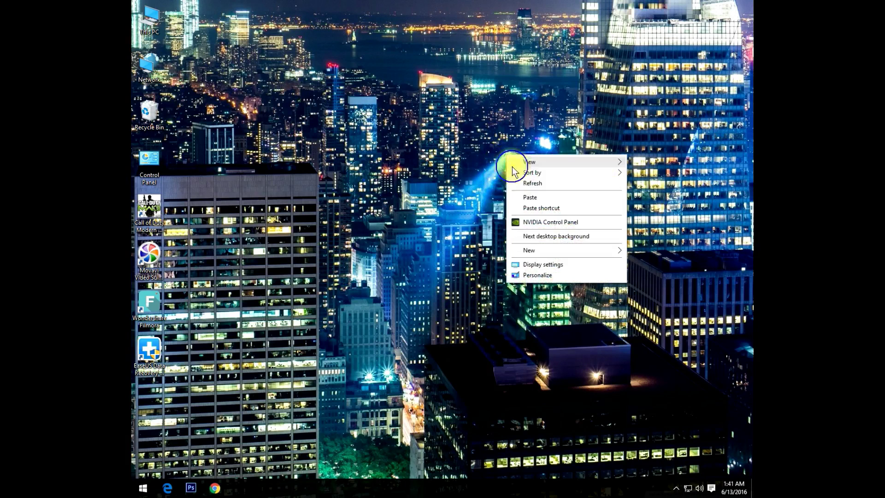
pyautogui.click(528, 182)
pyautogui.rightClick(548, 141)
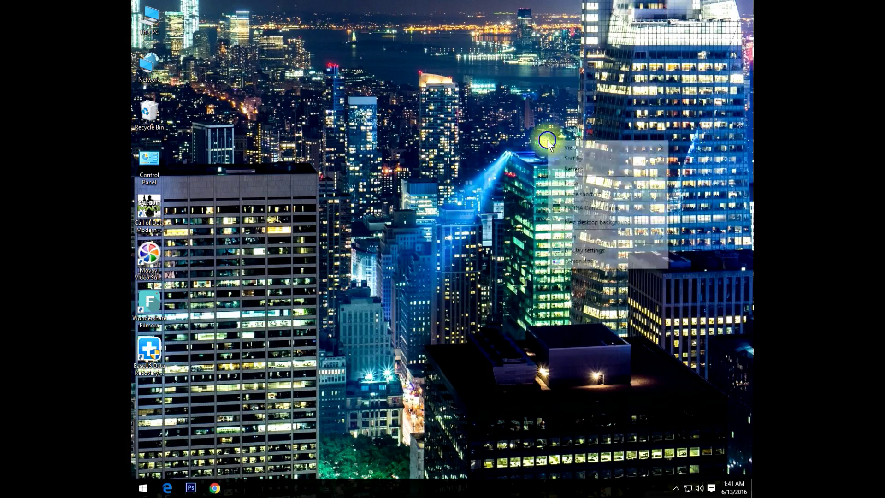
pyautogui.click(577, 174)
pyautogui.rightClick(552, 210)
pyautogui.click(567, 234)
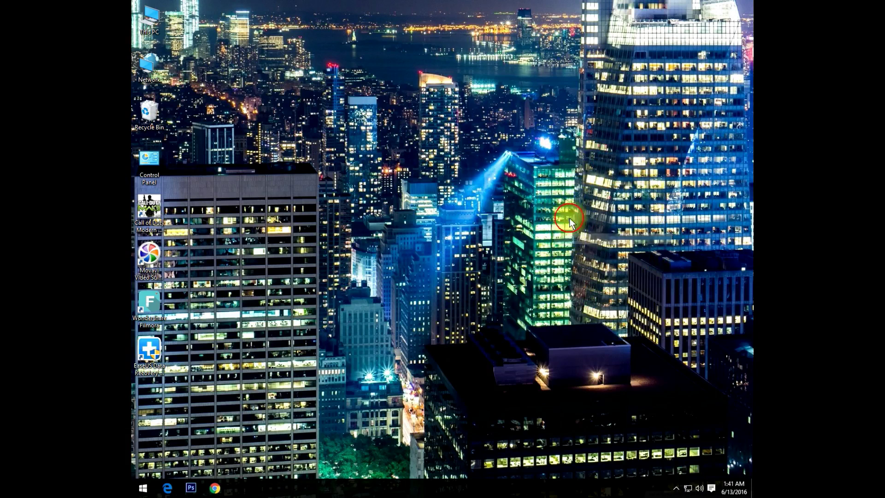